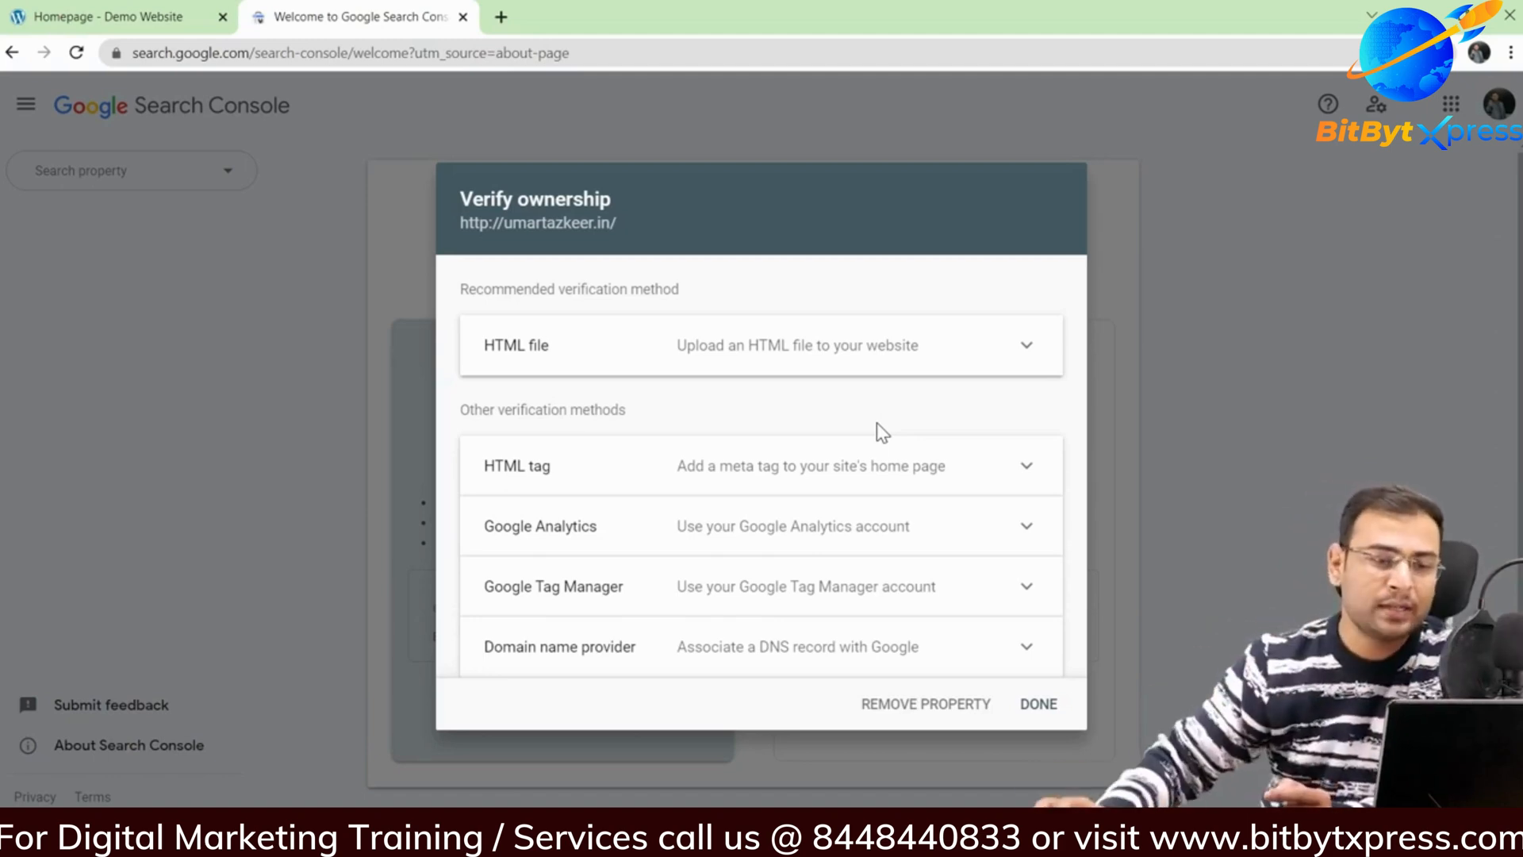
- Review the instructions for the HTML file and HTML tag ownership verification methods
click(656, 346)
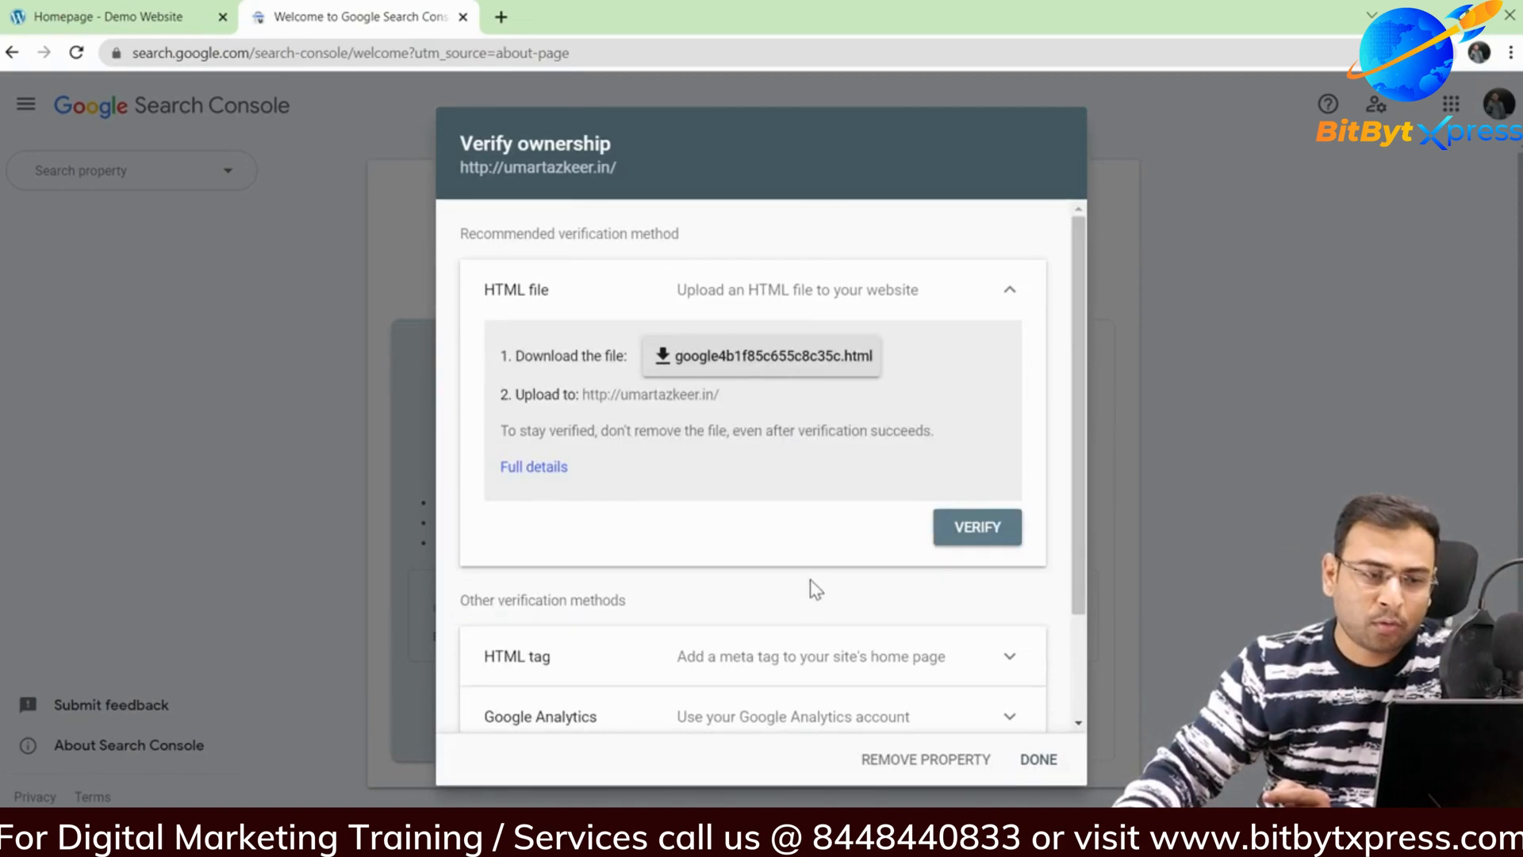
click(1016, 293)
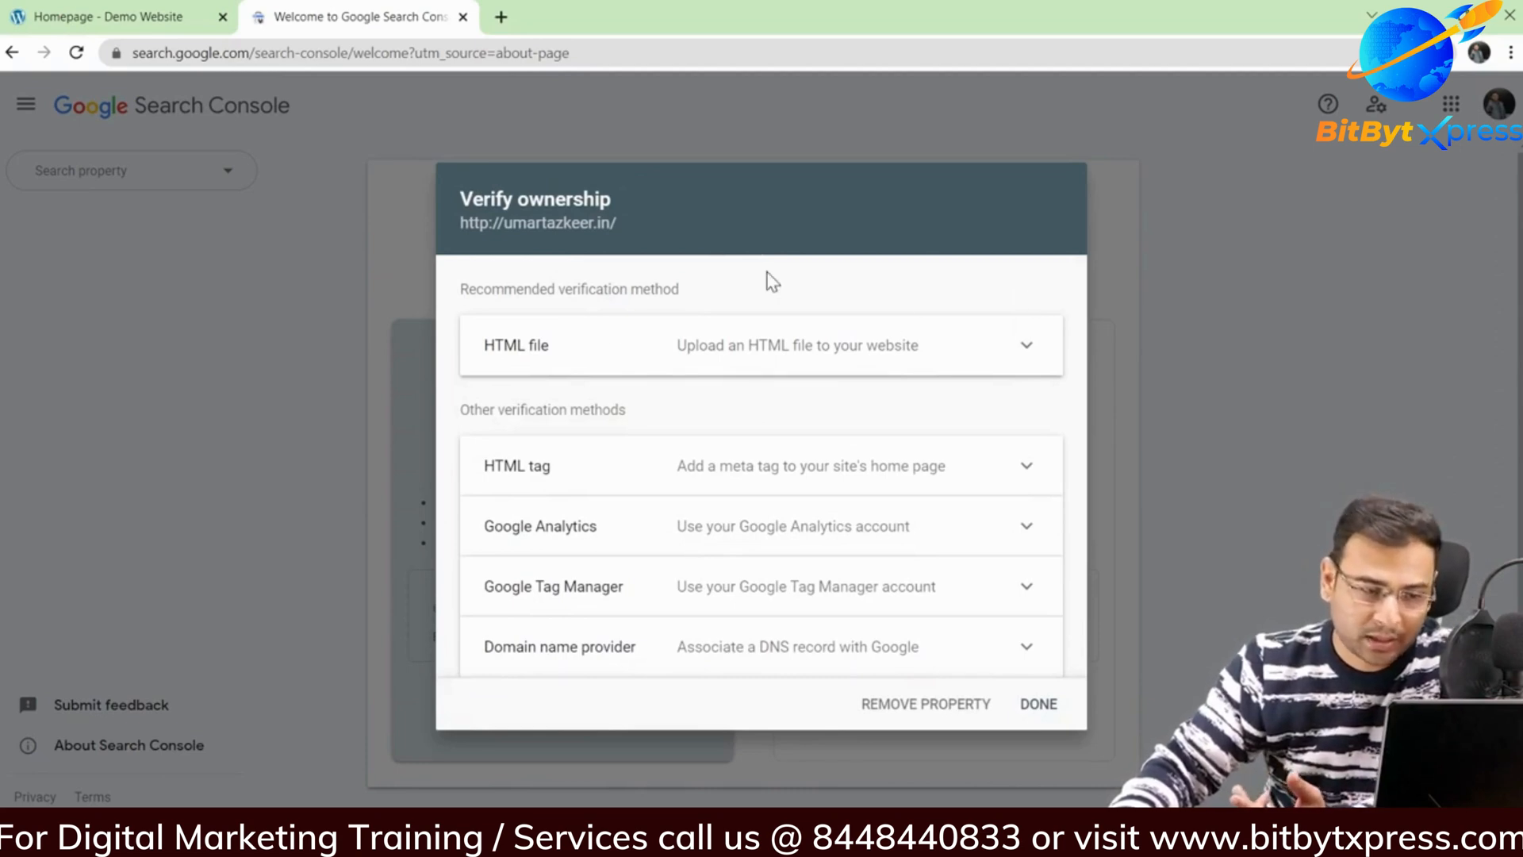
click(616, 464)
scroll(899, 454, down, 3)
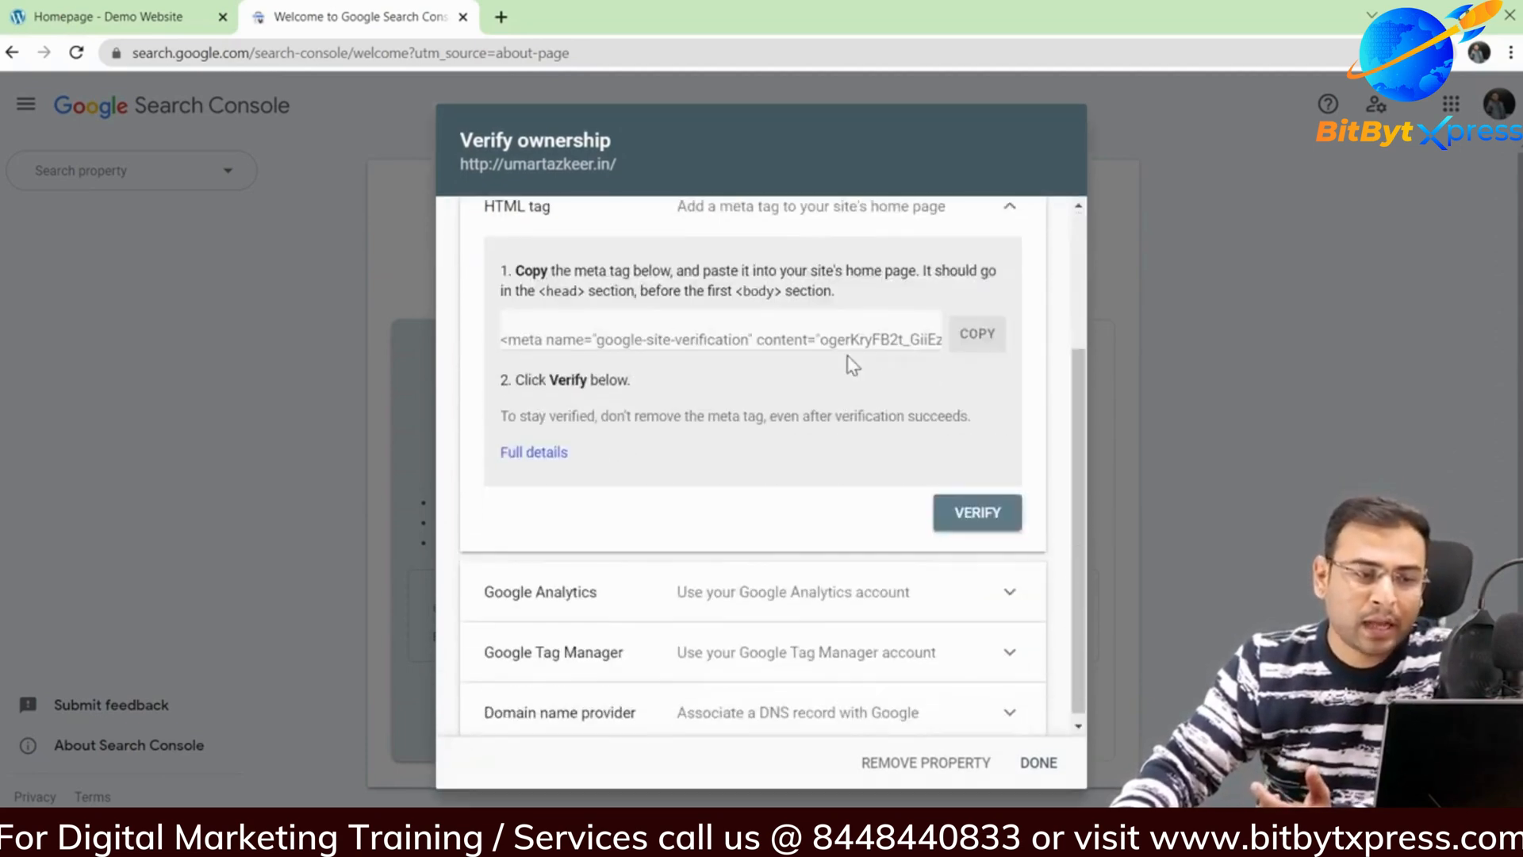
scroll(515, 238, up, 1)
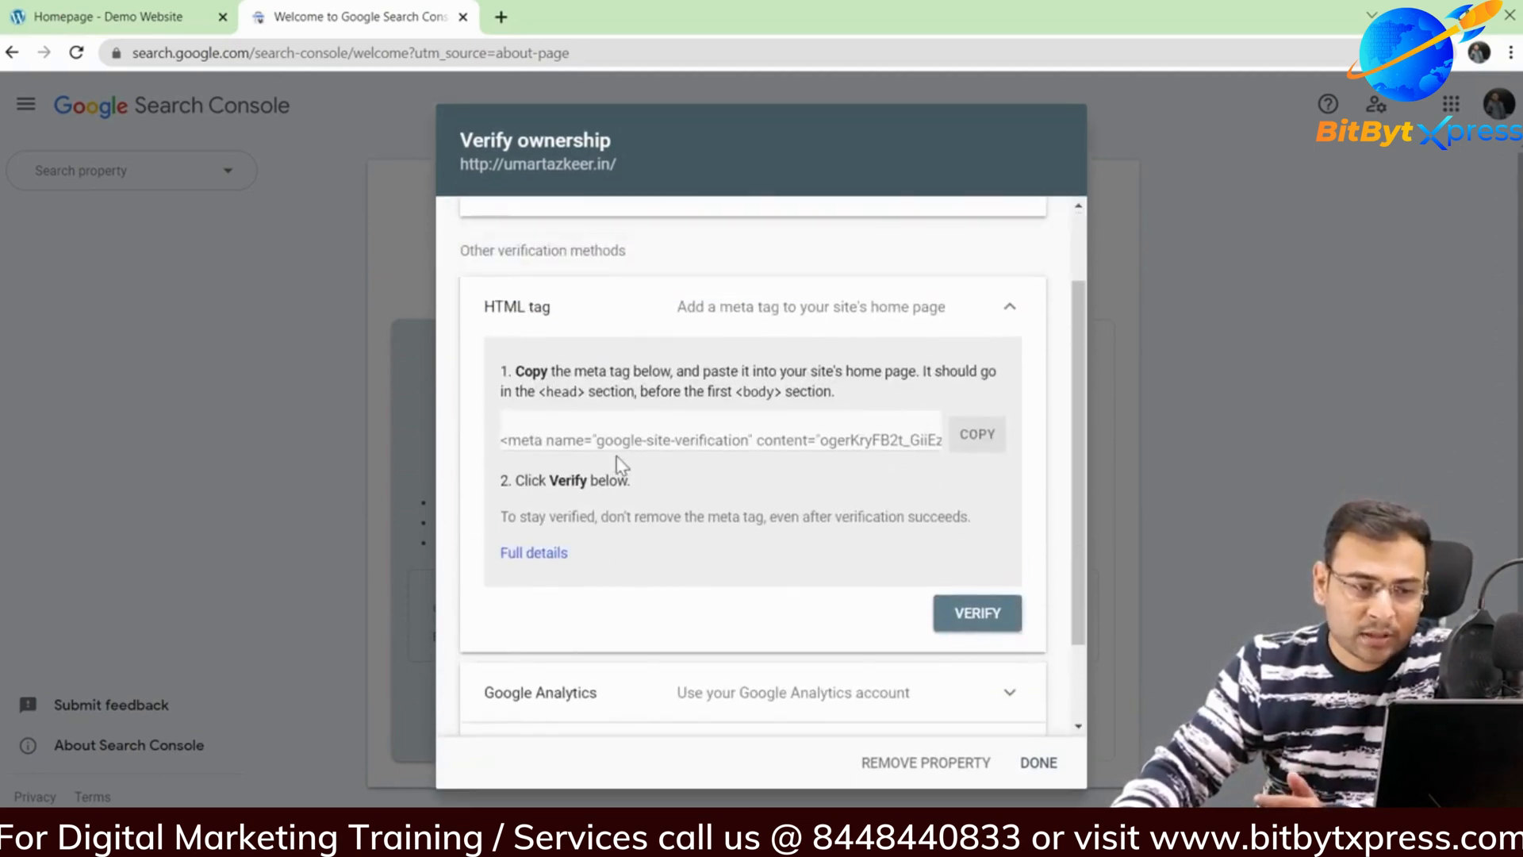
double_click(546, 391)
click(808, 388)
click(1004, 310)
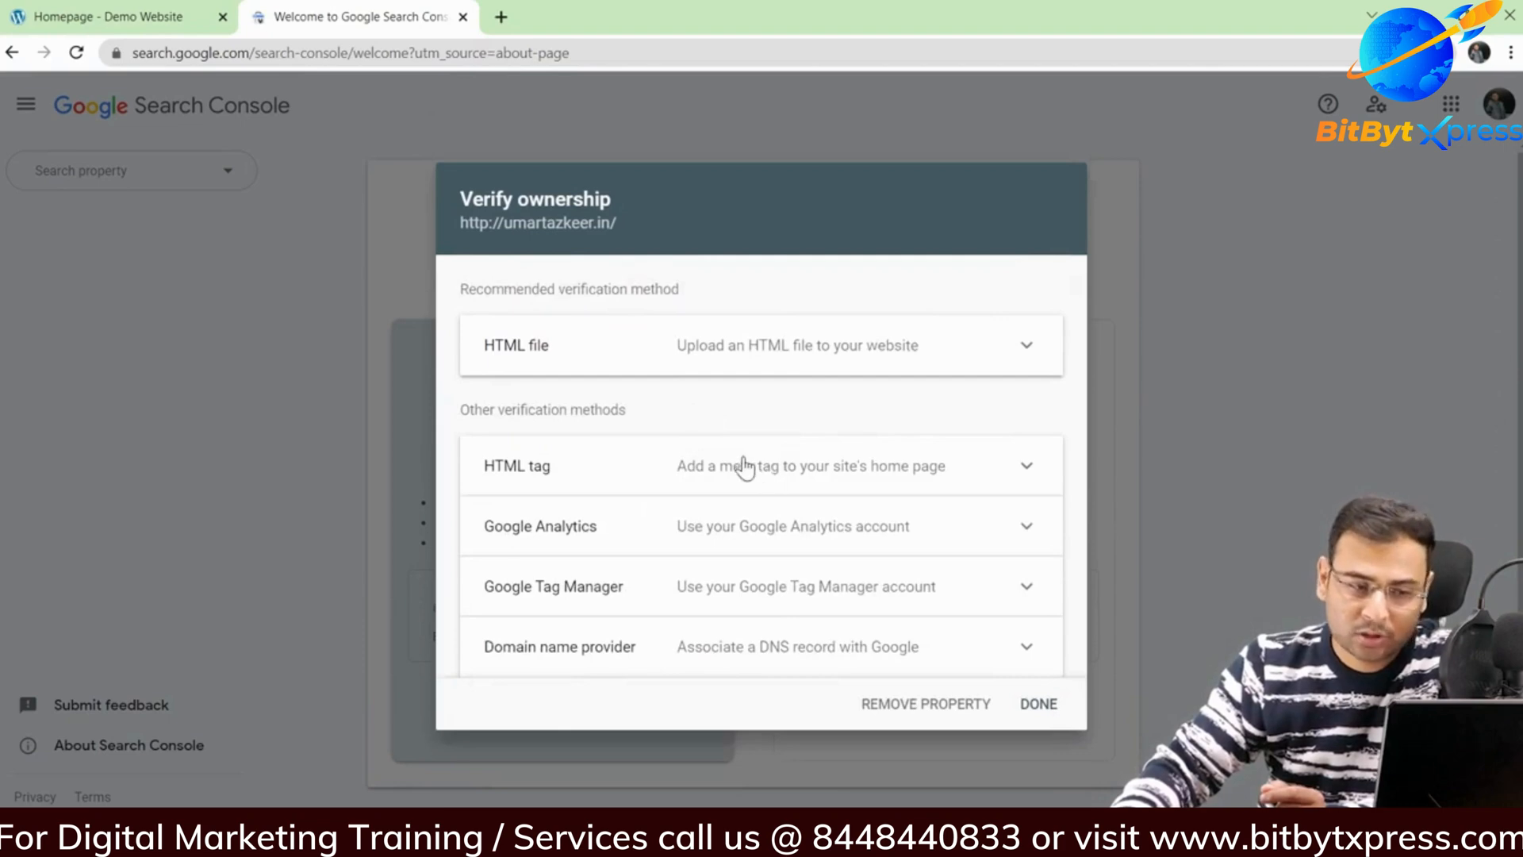
- Review the Google Analytics, Google Tag Manager and domain name provider verification methods, including the DNS TXT record instructions
click(553, 537)
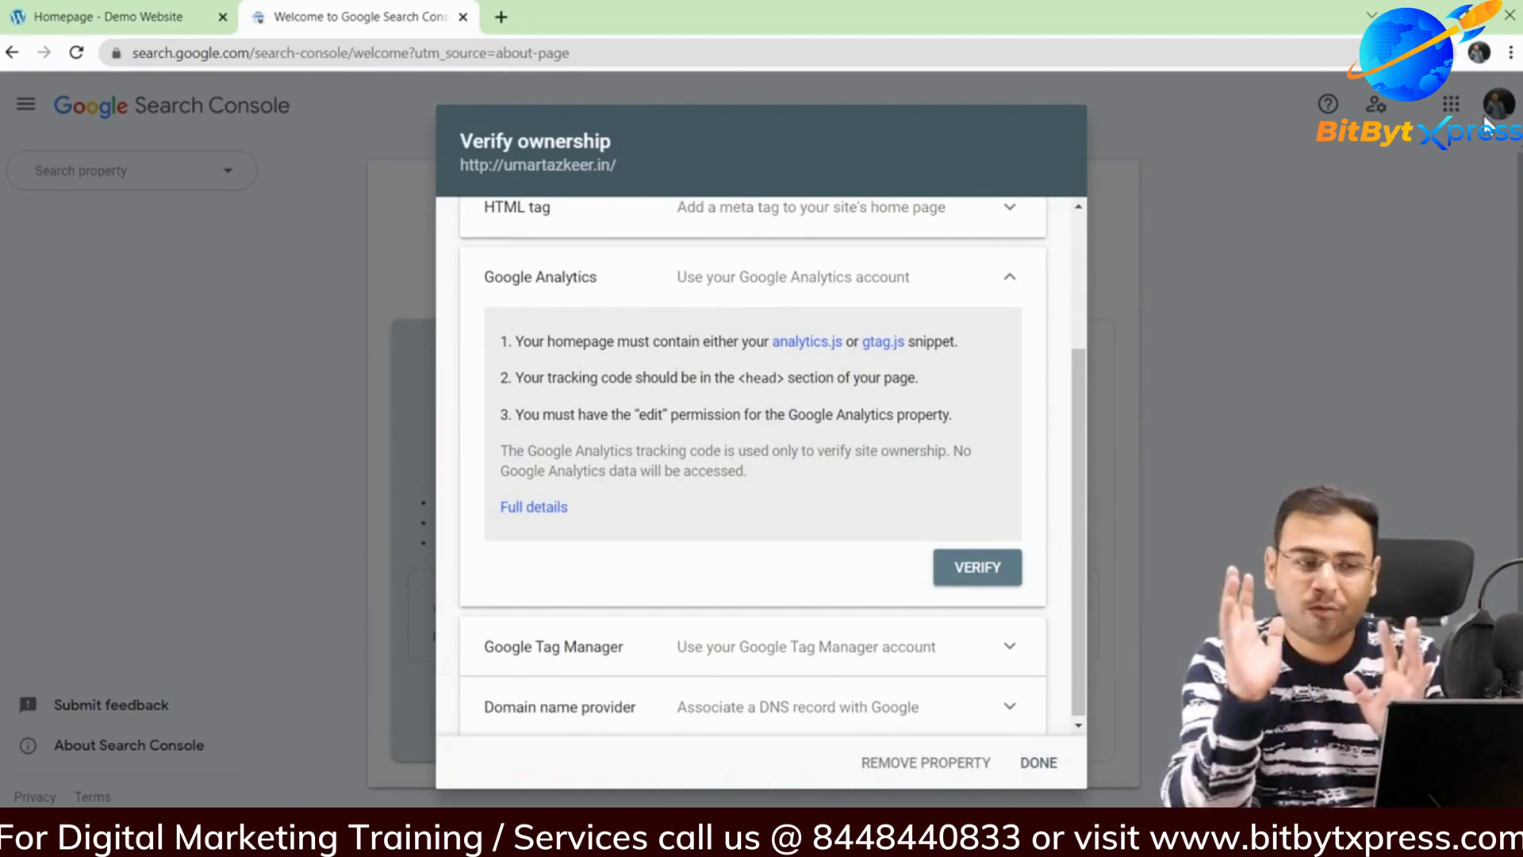
click(819, 649)
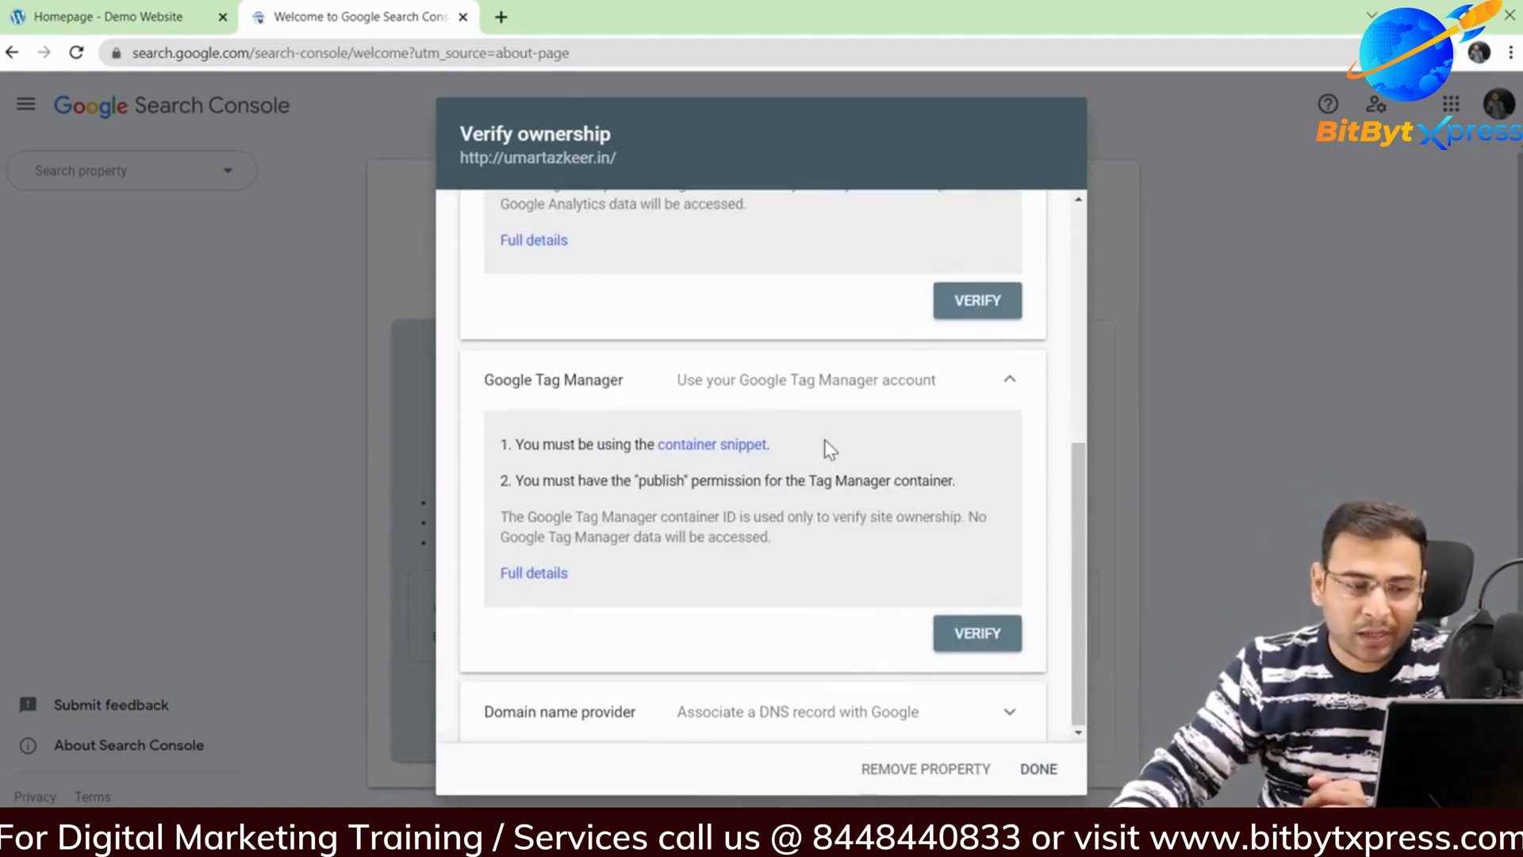
click(1009, 380)
click(651, 708)
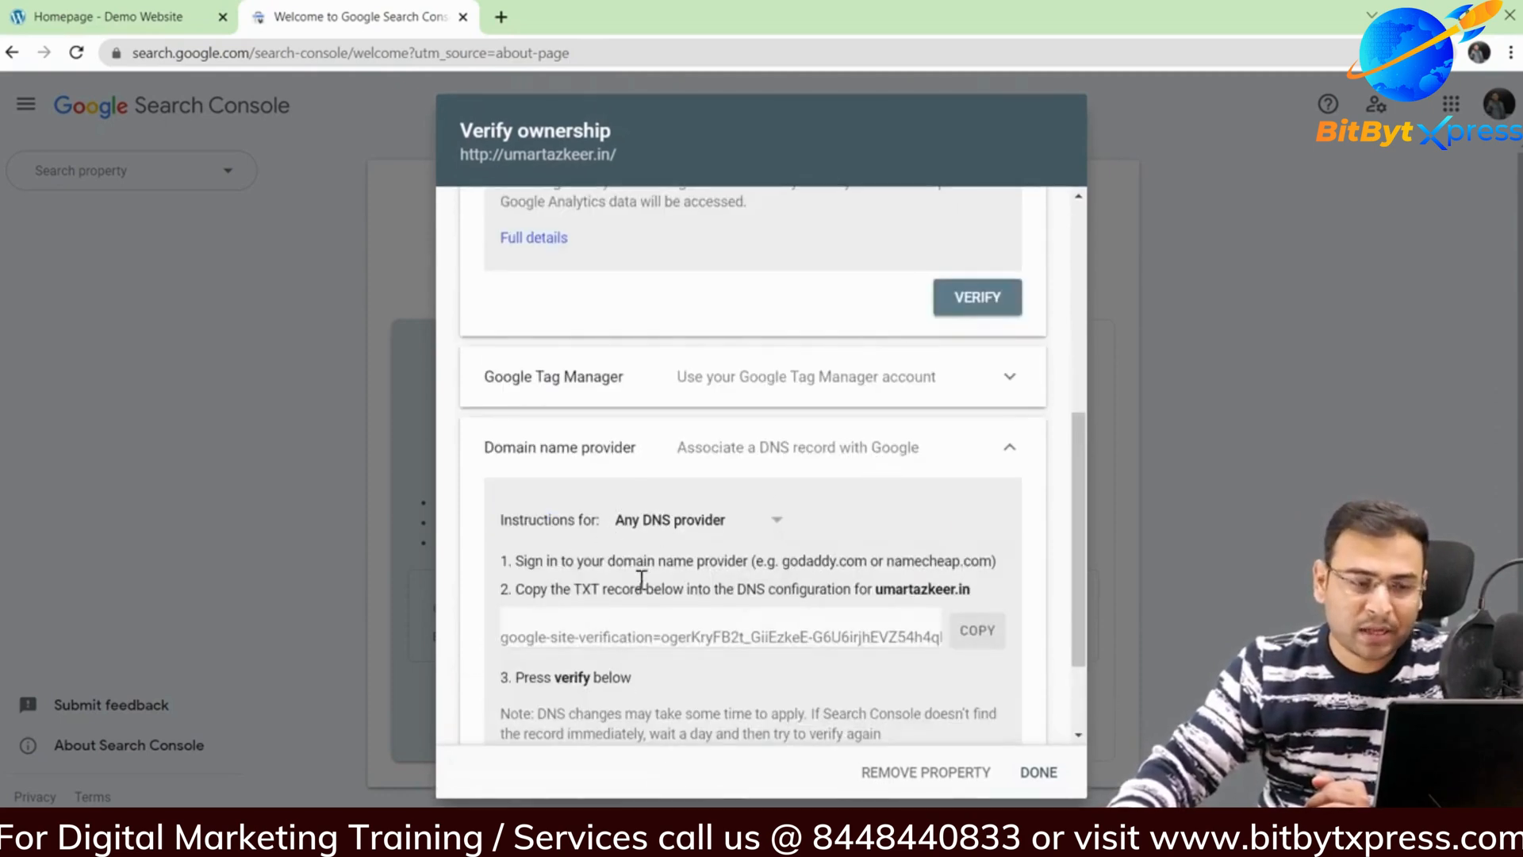
drag(533, 593, 645, 593)
drag(806, 595, 877, 596)
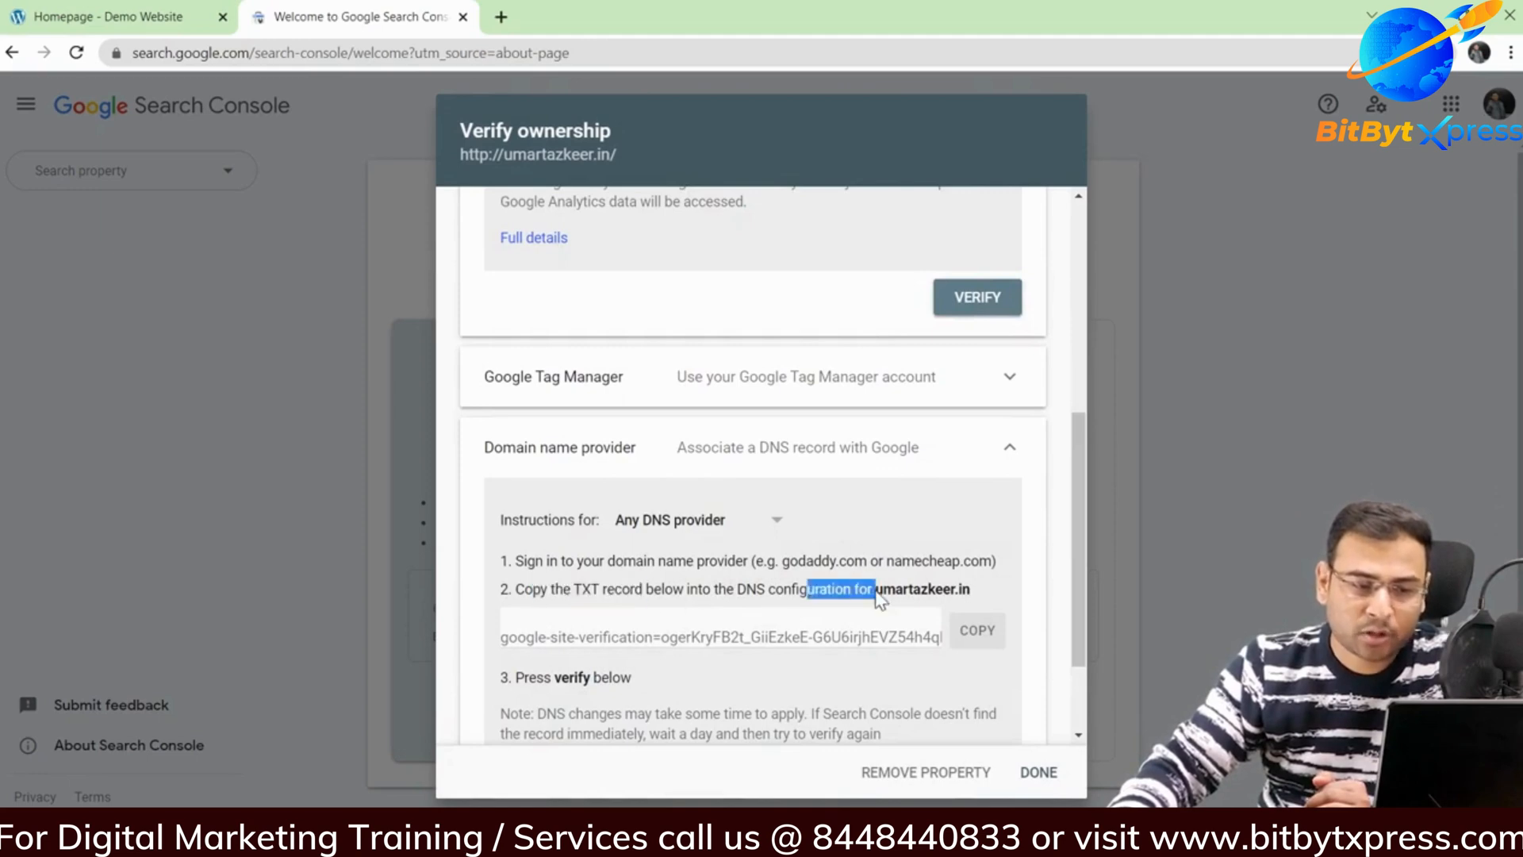
click(754, 598)
drag(773, 589, 843, 588)
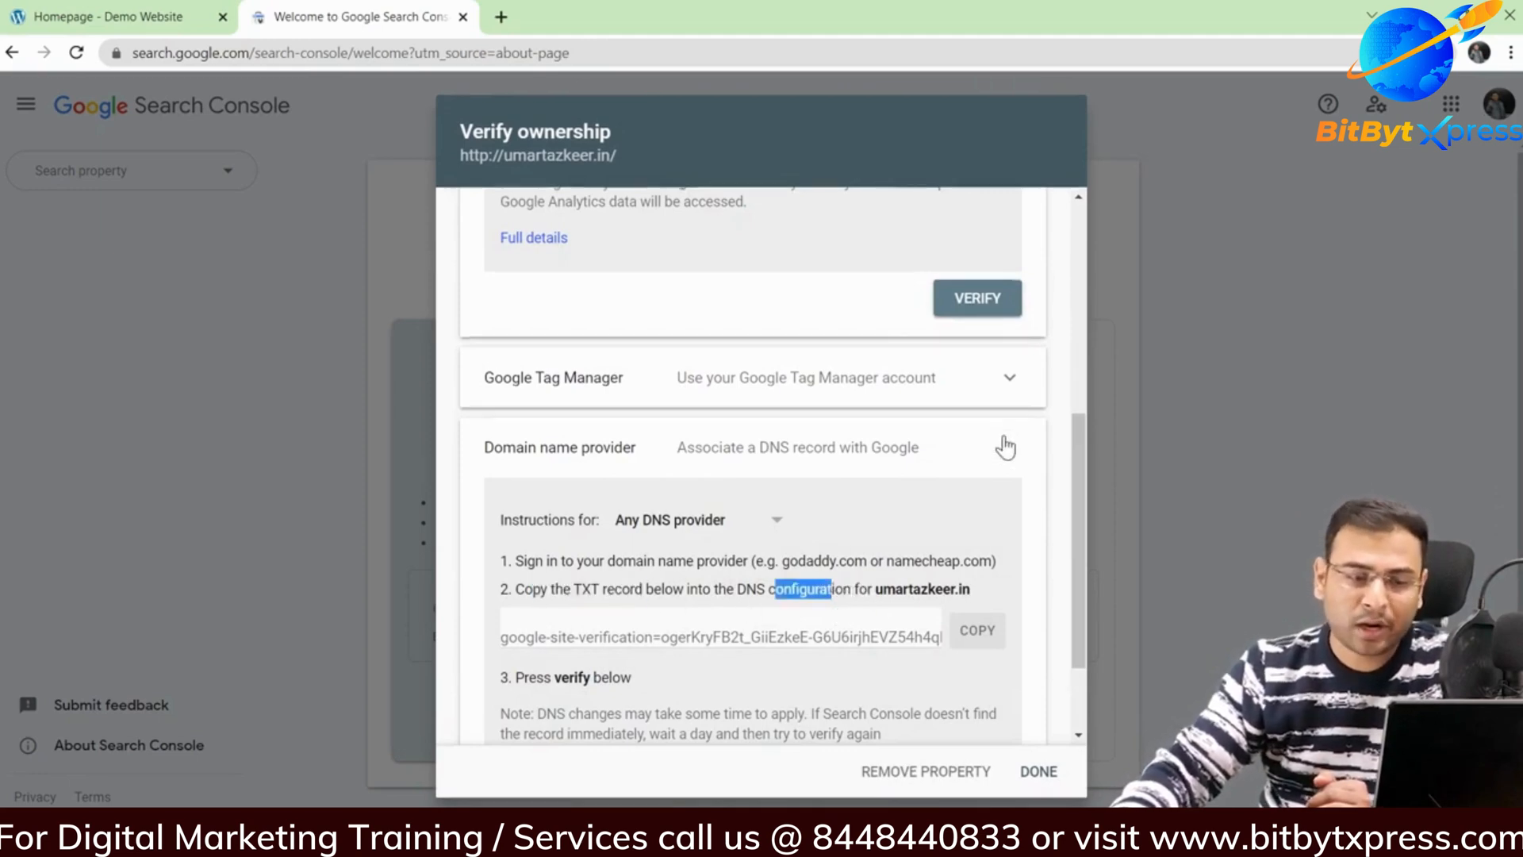
scroll(1007, 445, up, 3)
scroll(622, 312, up, 3)
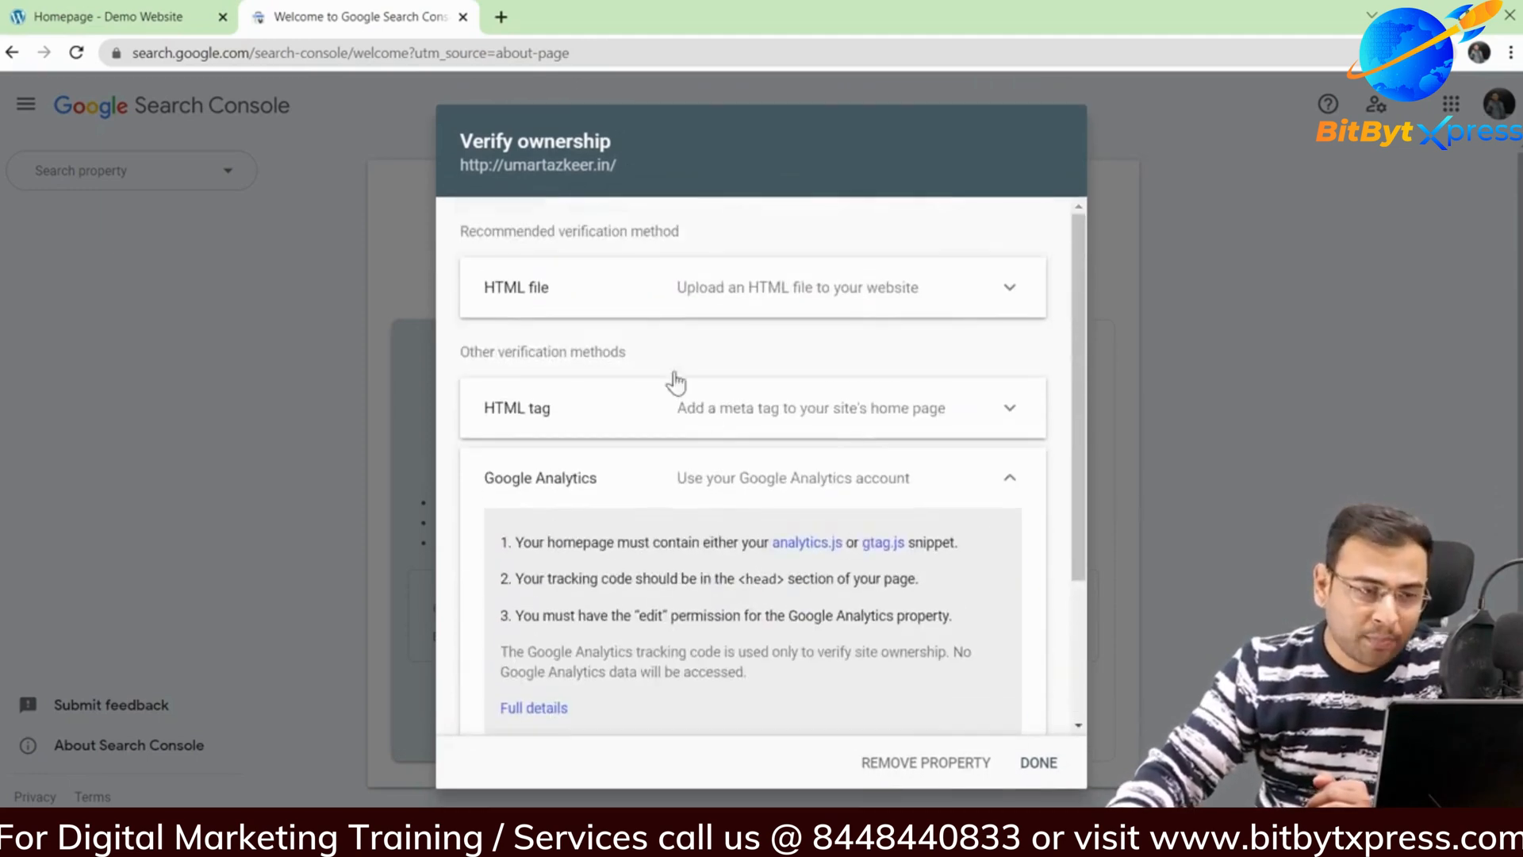
drag(515, 143, 741, 154)
click(741, 154)
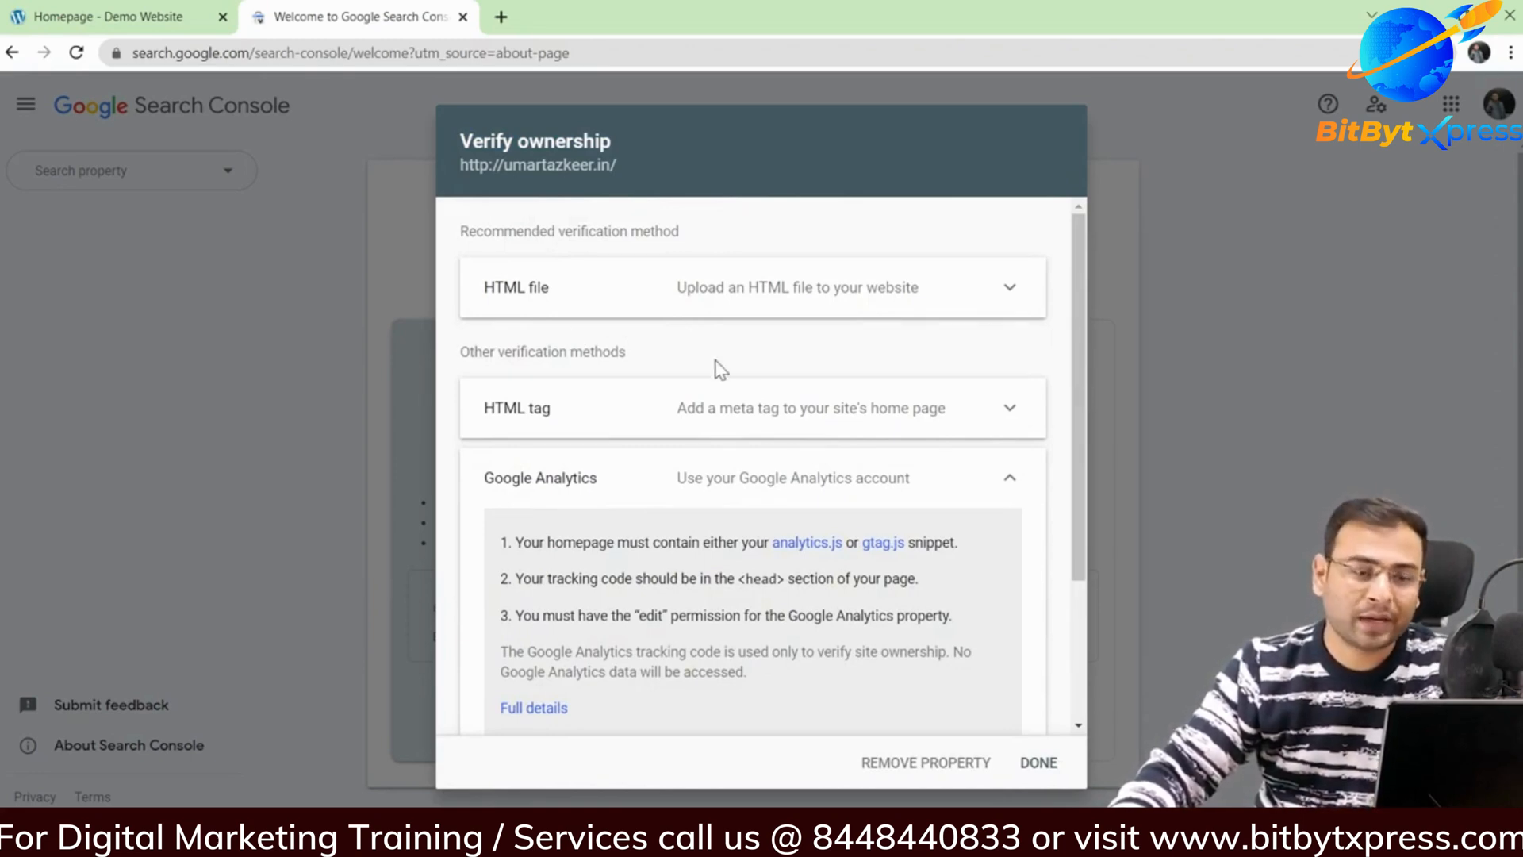
scroll(703, 354, down, 3)
scroll(658, 667, up, 3)
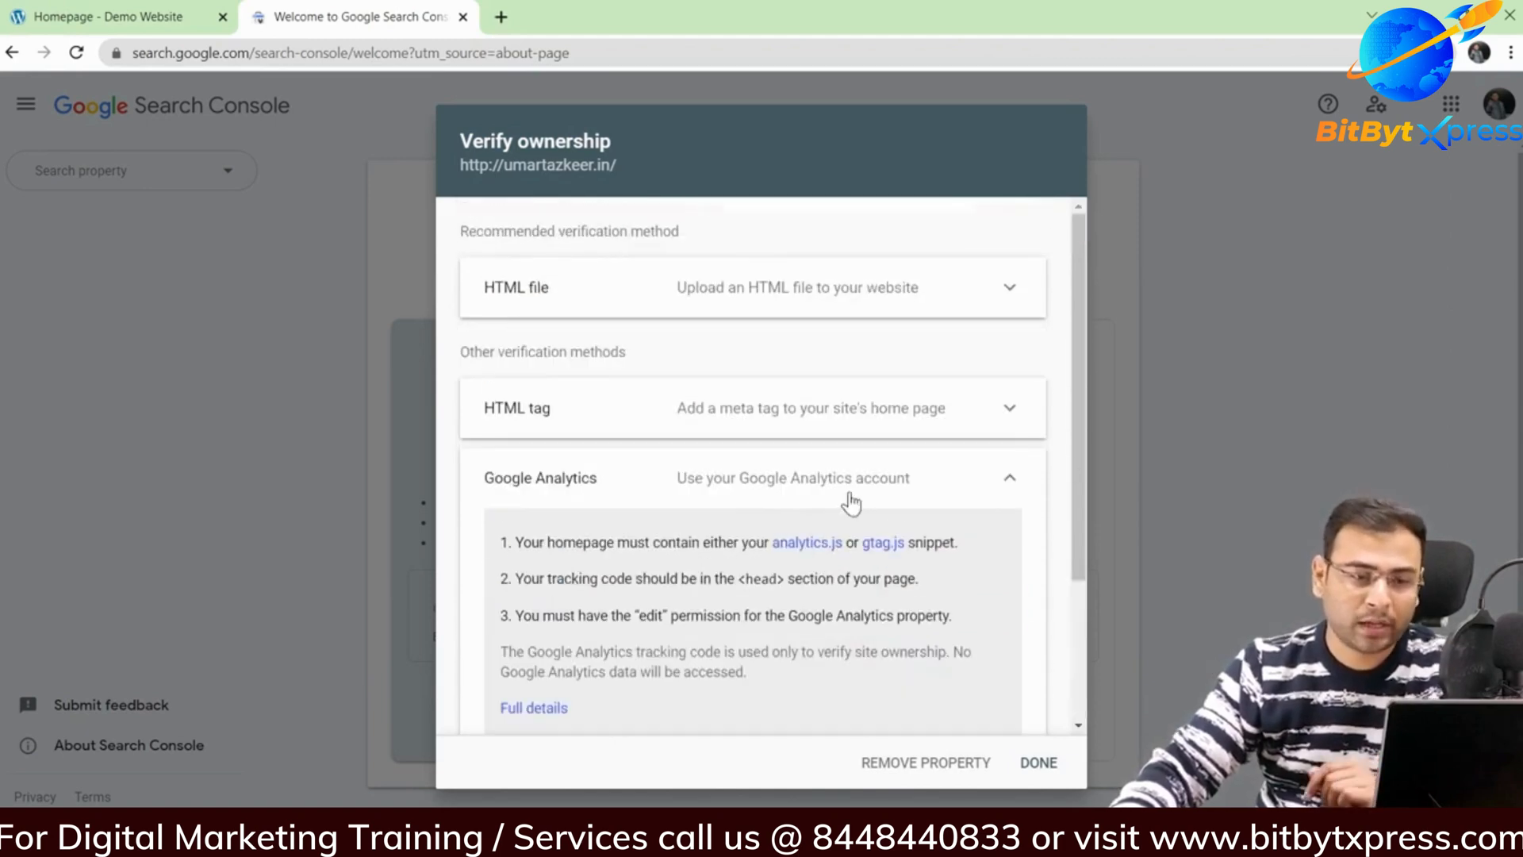
- Collapse the Google Analytics method, expand the HTML tag method and copy its verification meta tag
click(992, 490)
click(496, 472)
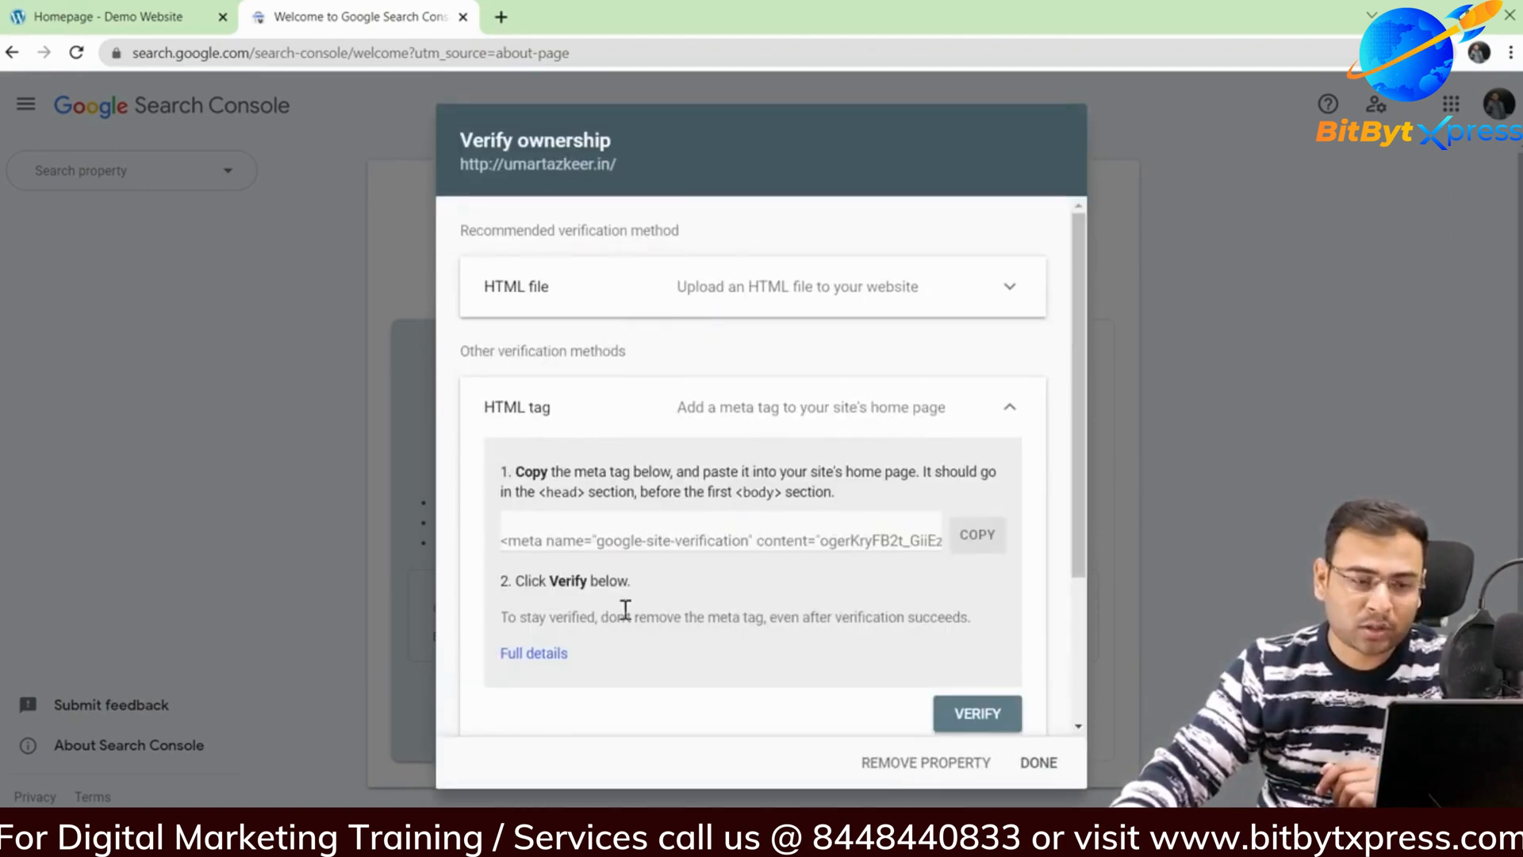
click(981, 543)
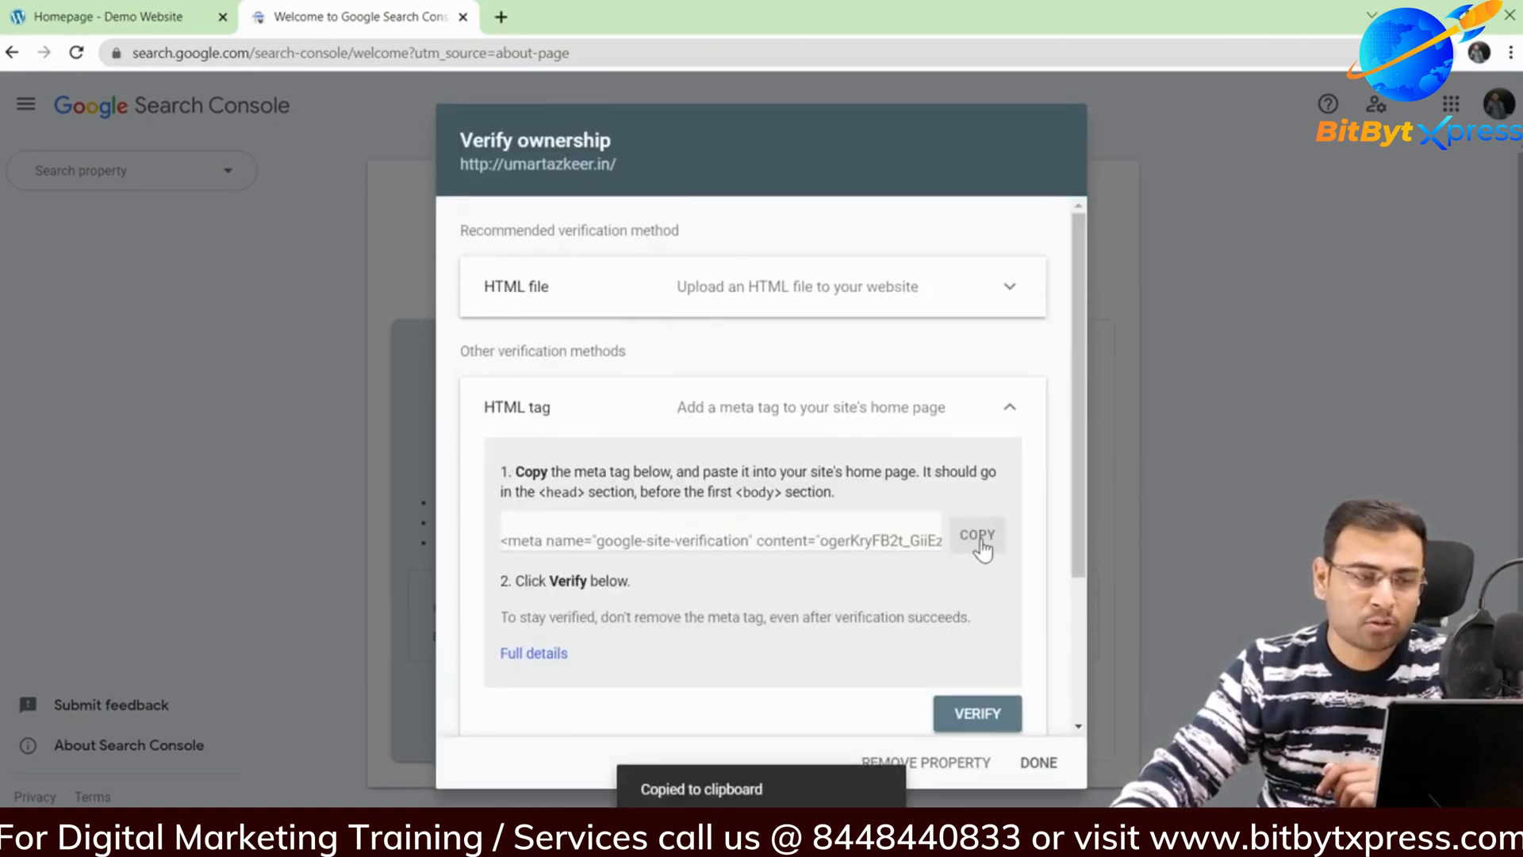
- Switch to the Demo Website page and open its WordPress dashboard by adding /wp-admin to the site address
click(78, 3)
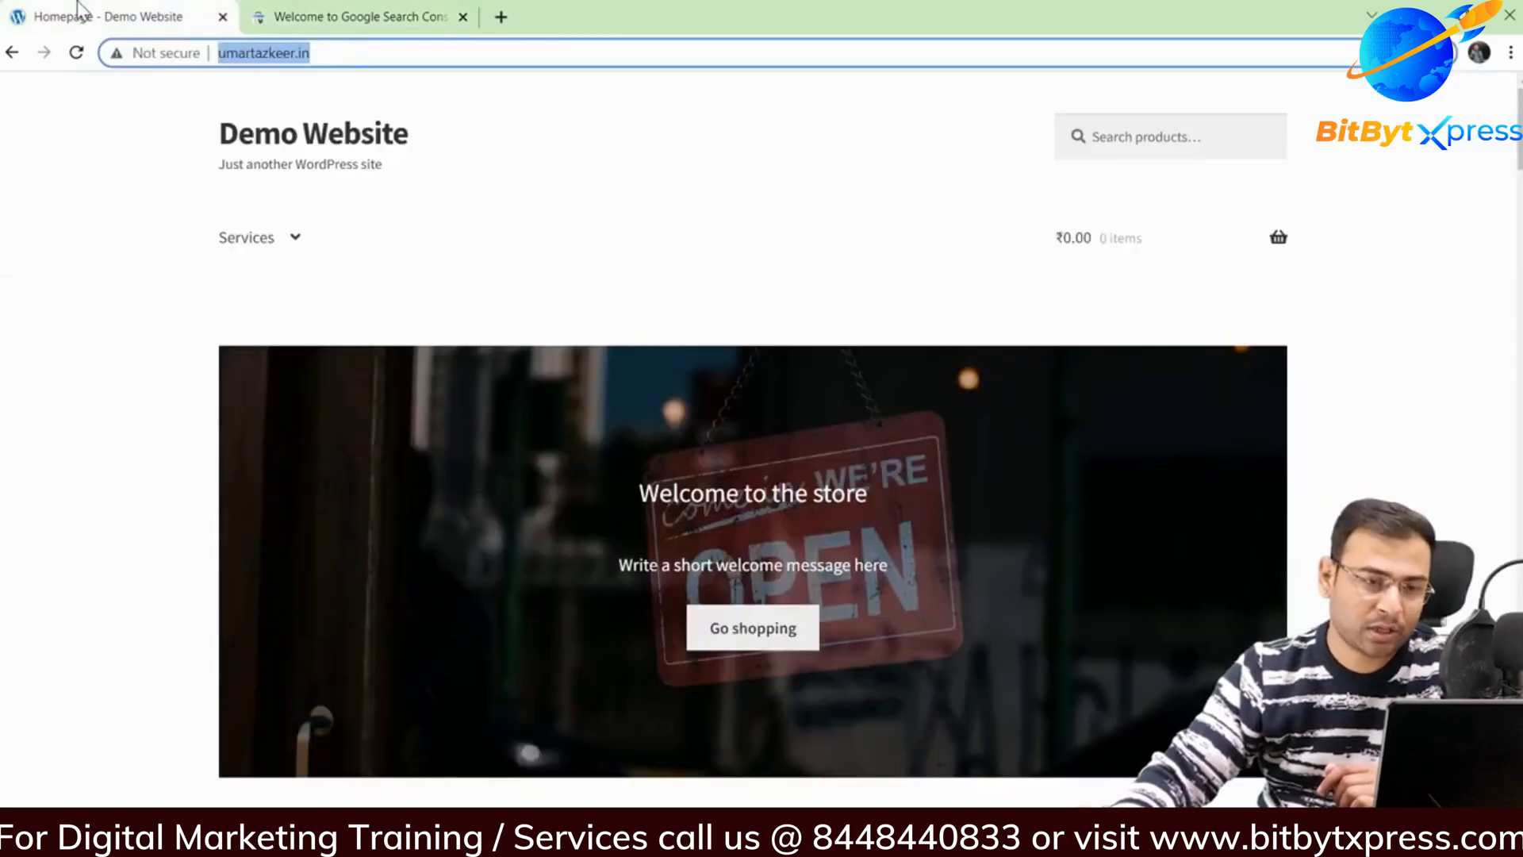
click(493, 52)
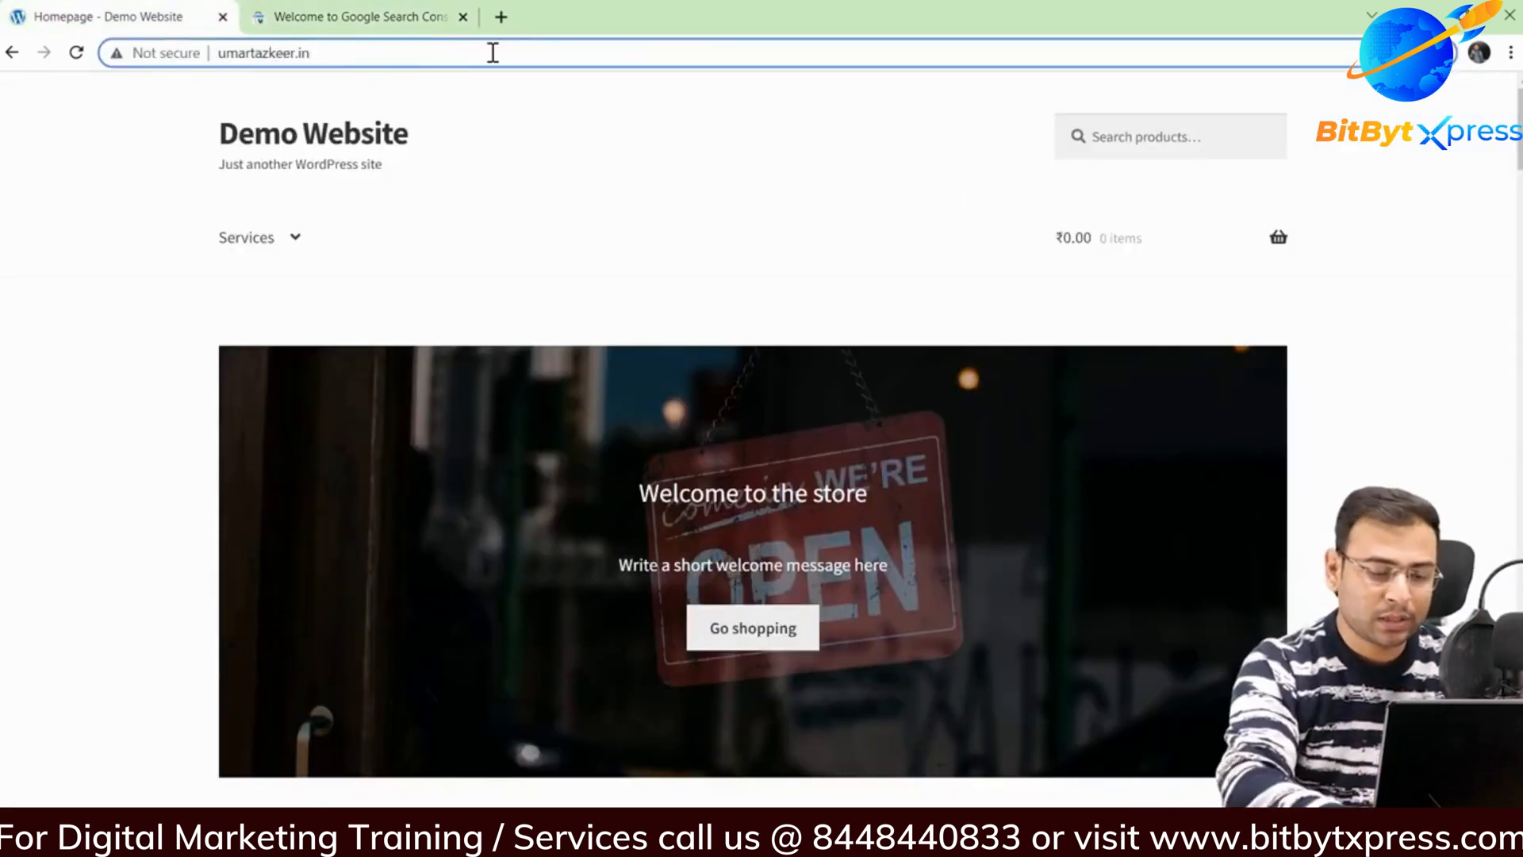
text(/wp-admin4)
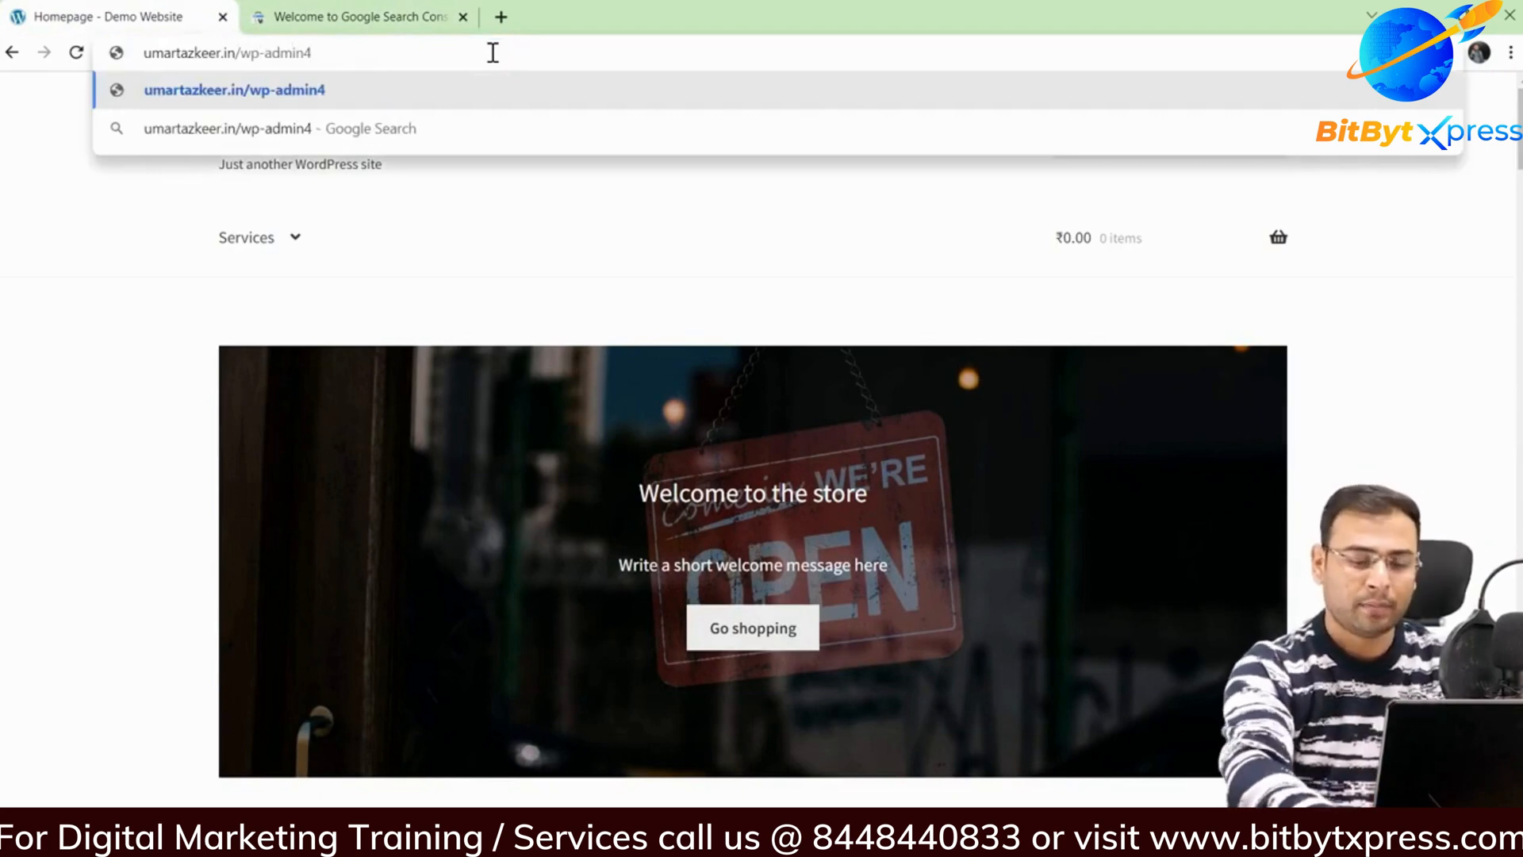
key(BackSpace)
key(Return)
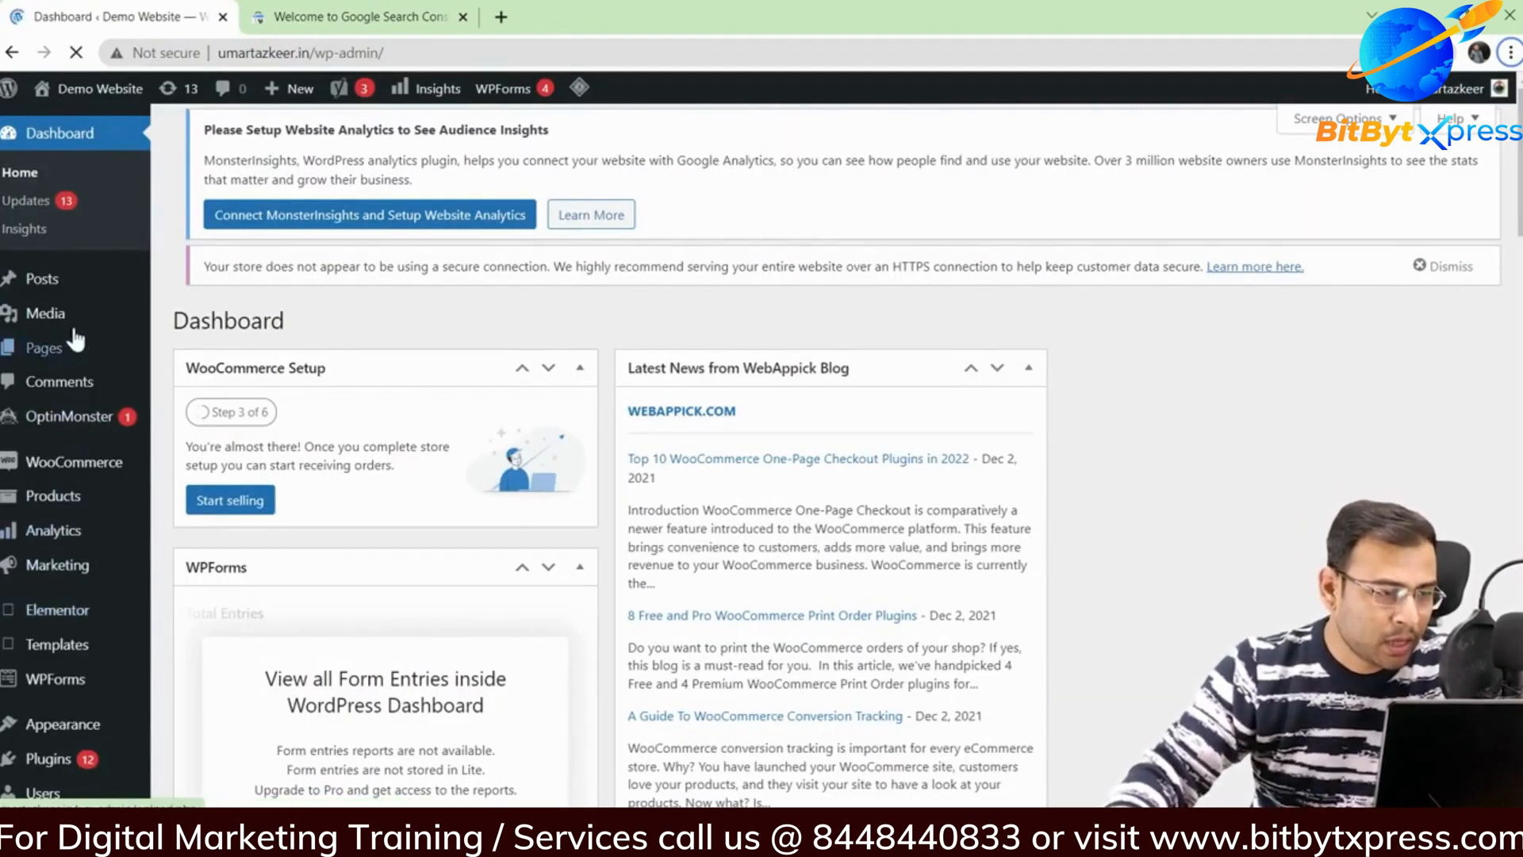
- Open the Storefront theme's header.php file in the Theme Editor
scroll(106, 680, down, 2)
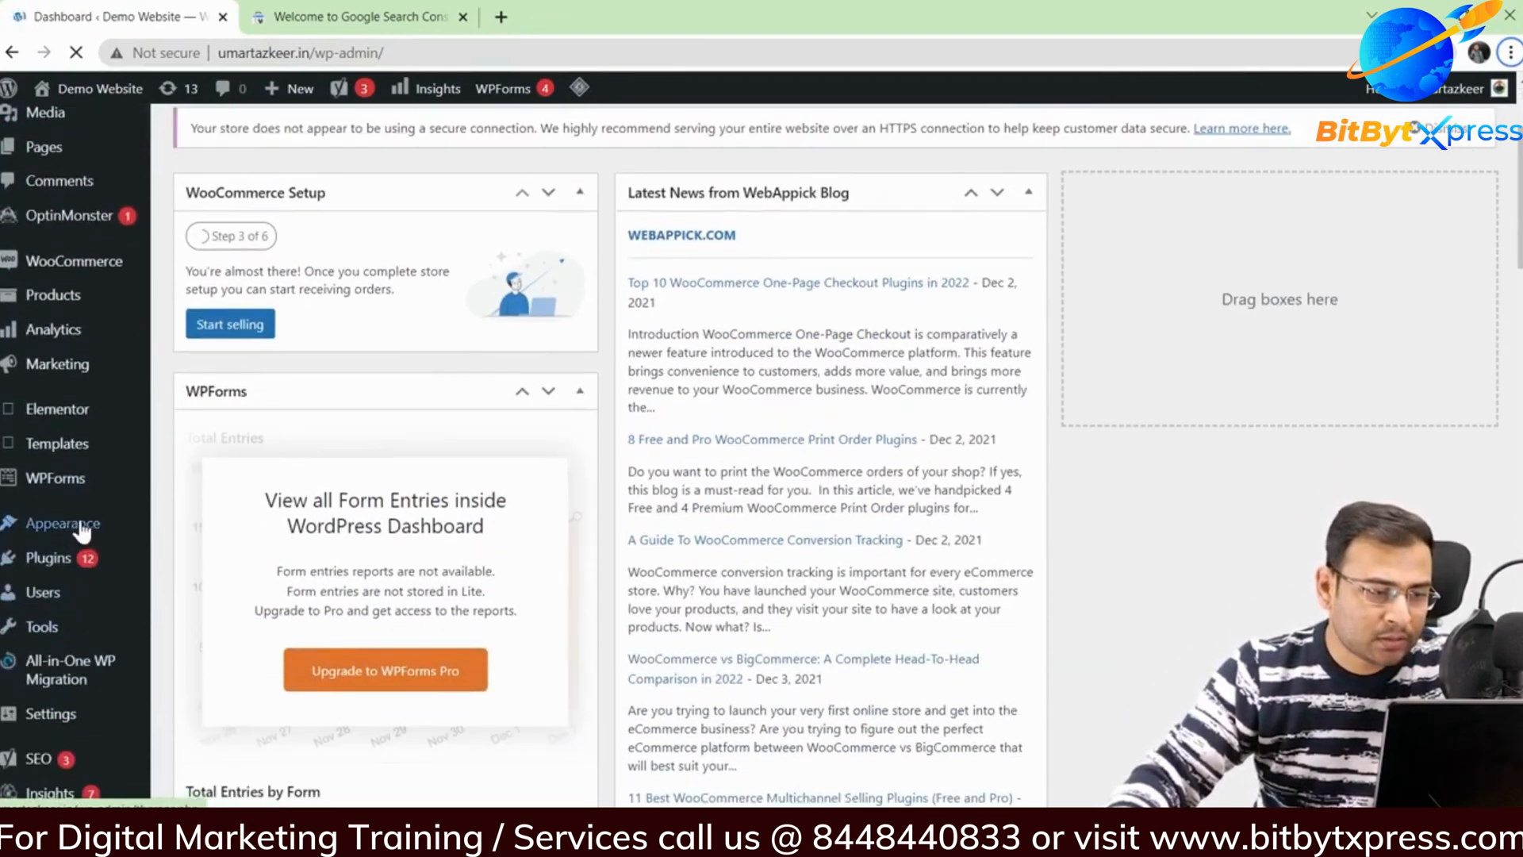
mouse_move(82, 530)
click(208, 725)
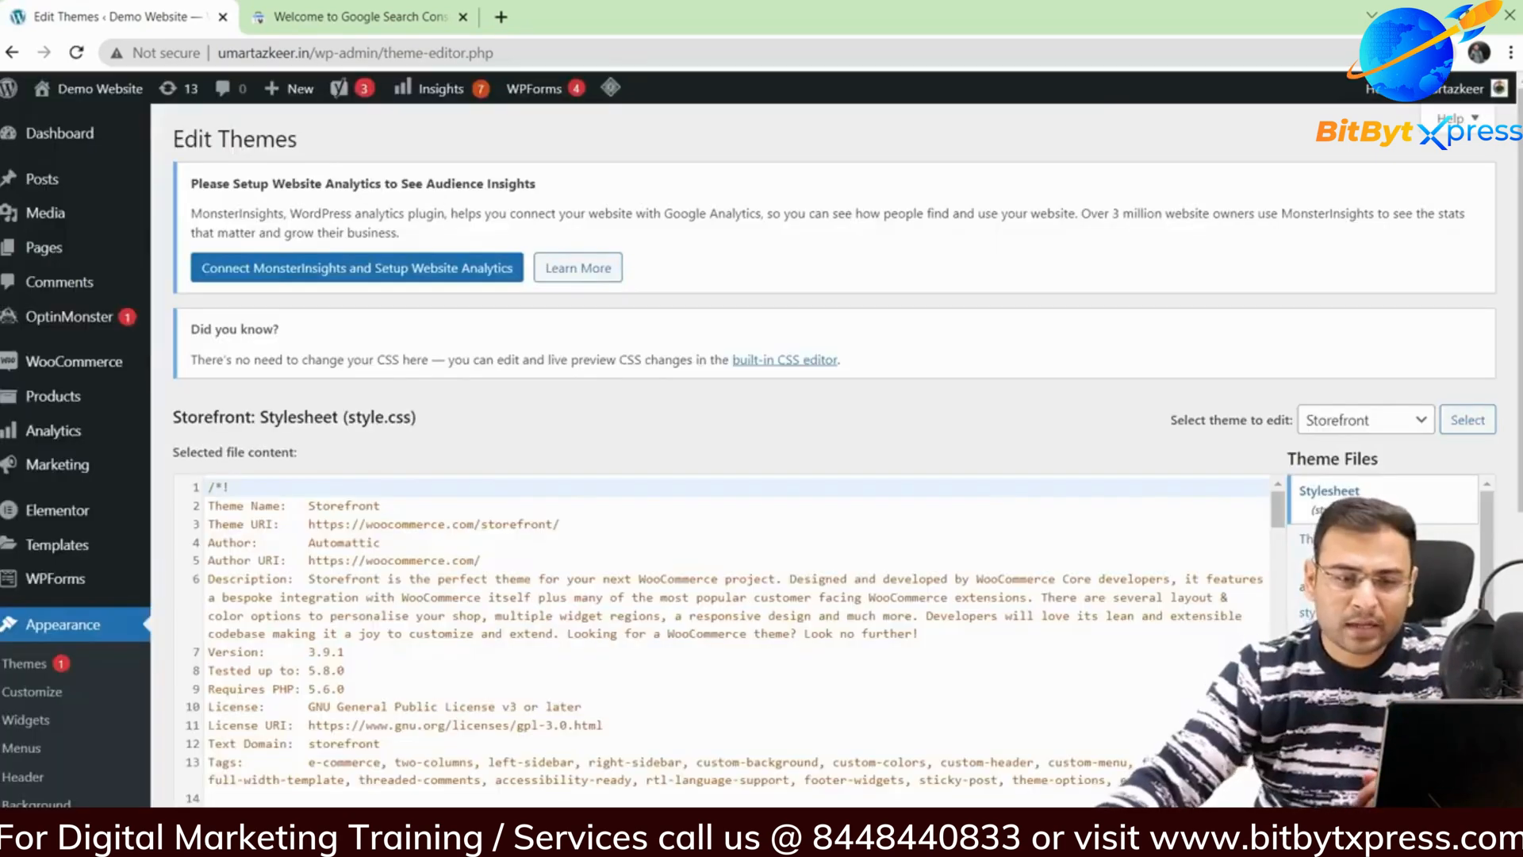
scroll(761, 444, down, 1)
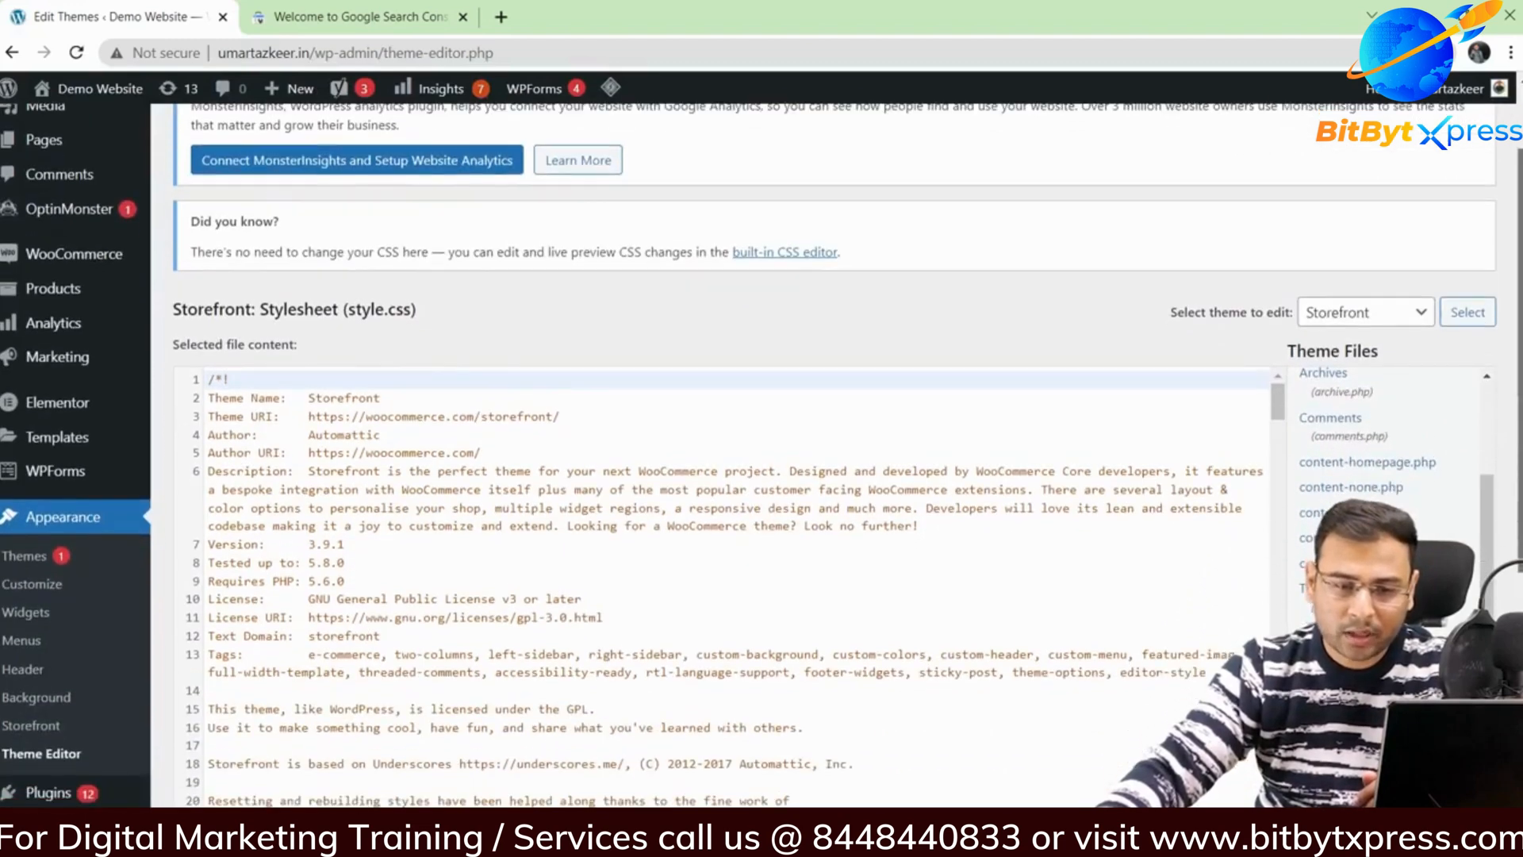
click(1339, 533)
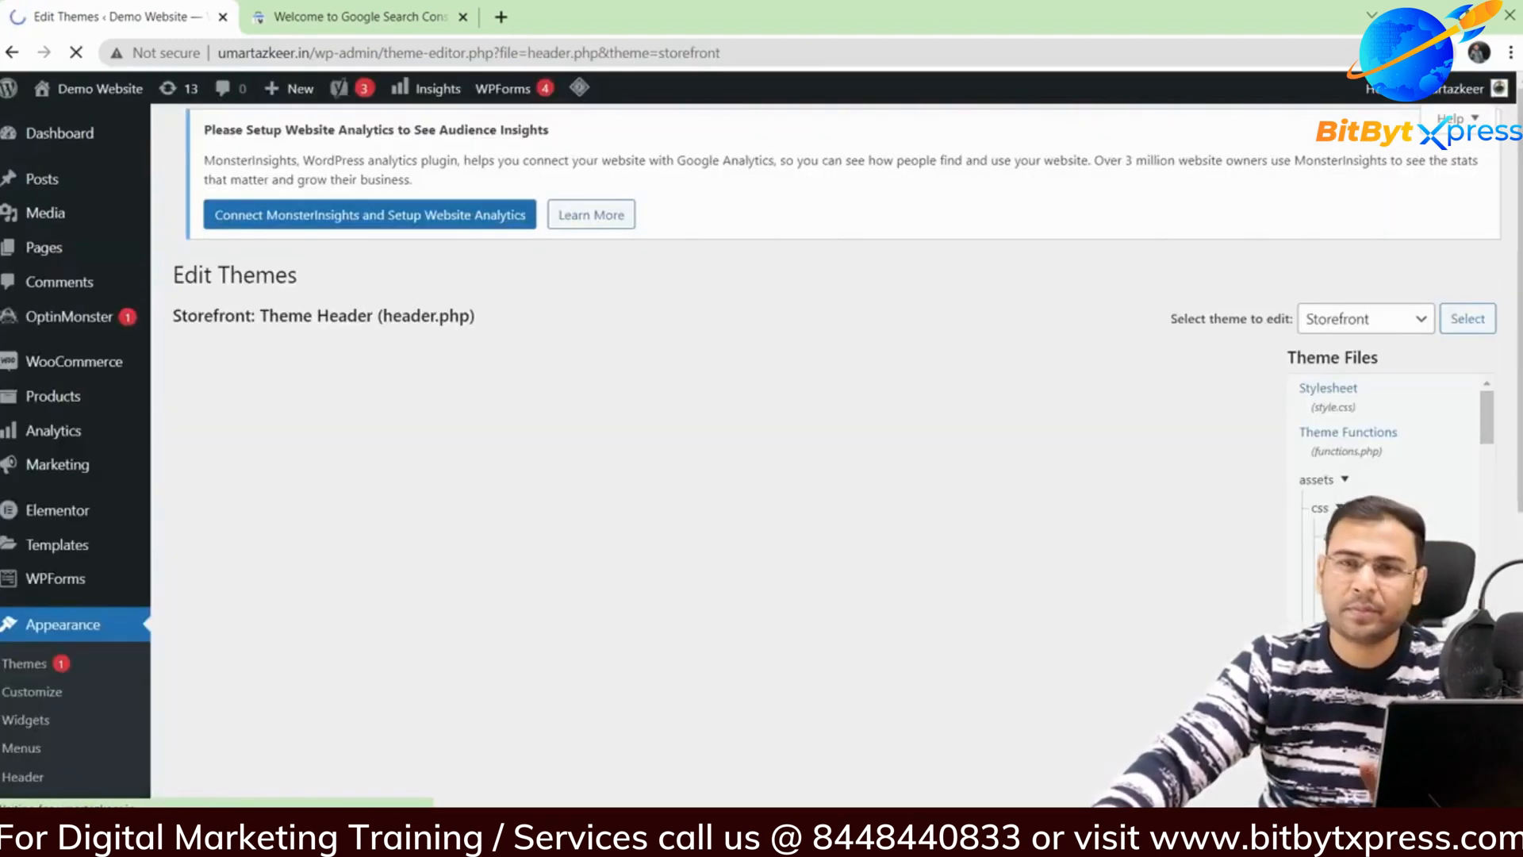
- Insert an empty line after the wp_head() call, just before the closing </head> tag in header.php
scroll(1036, 564, down, 5)
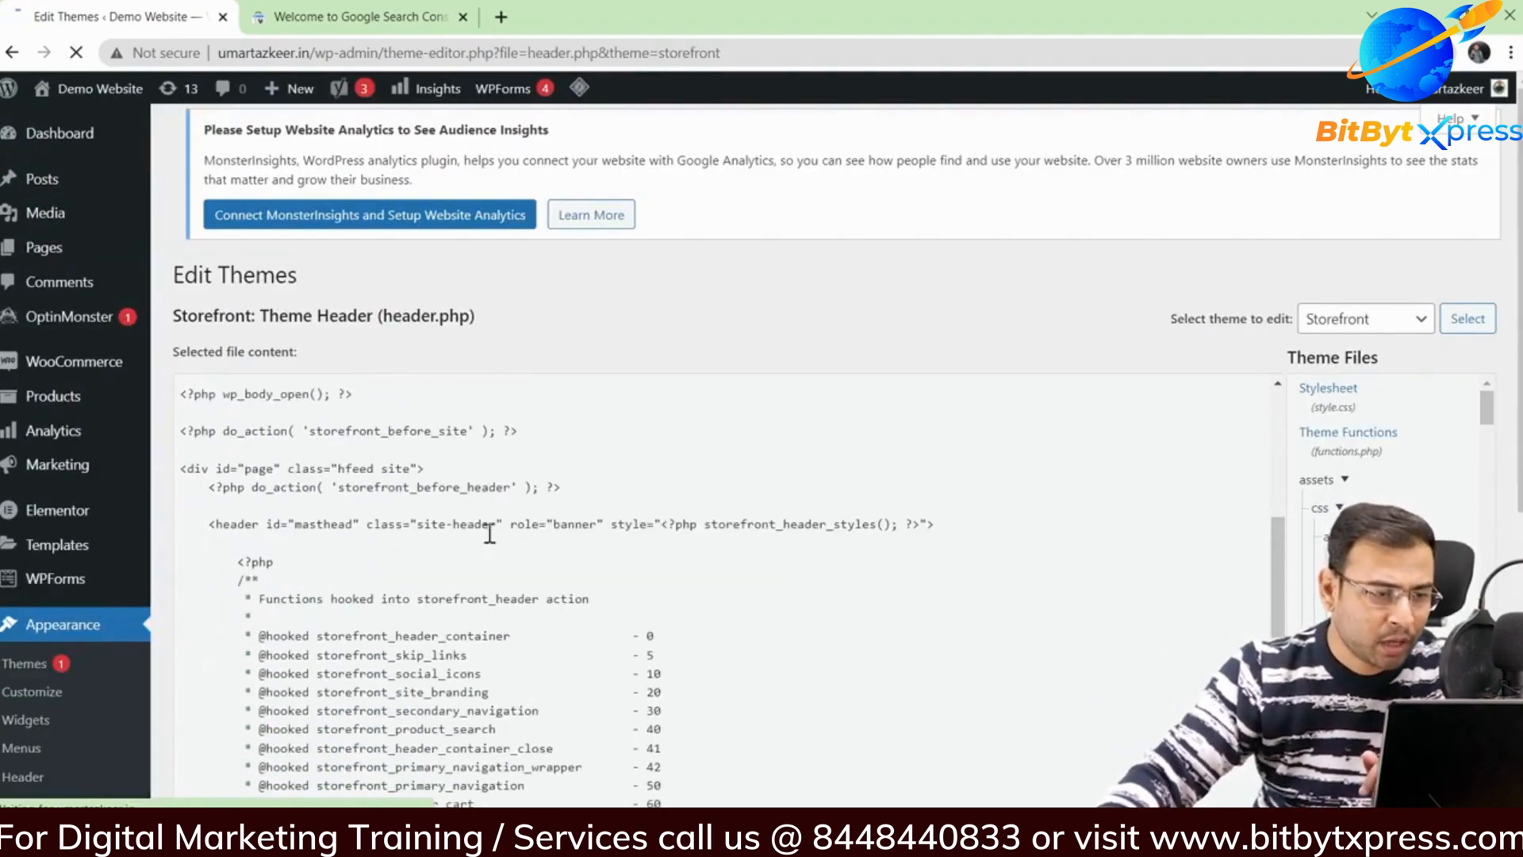
scroll(362, 559, down, 5)
scroll(362, 558, up, 10)
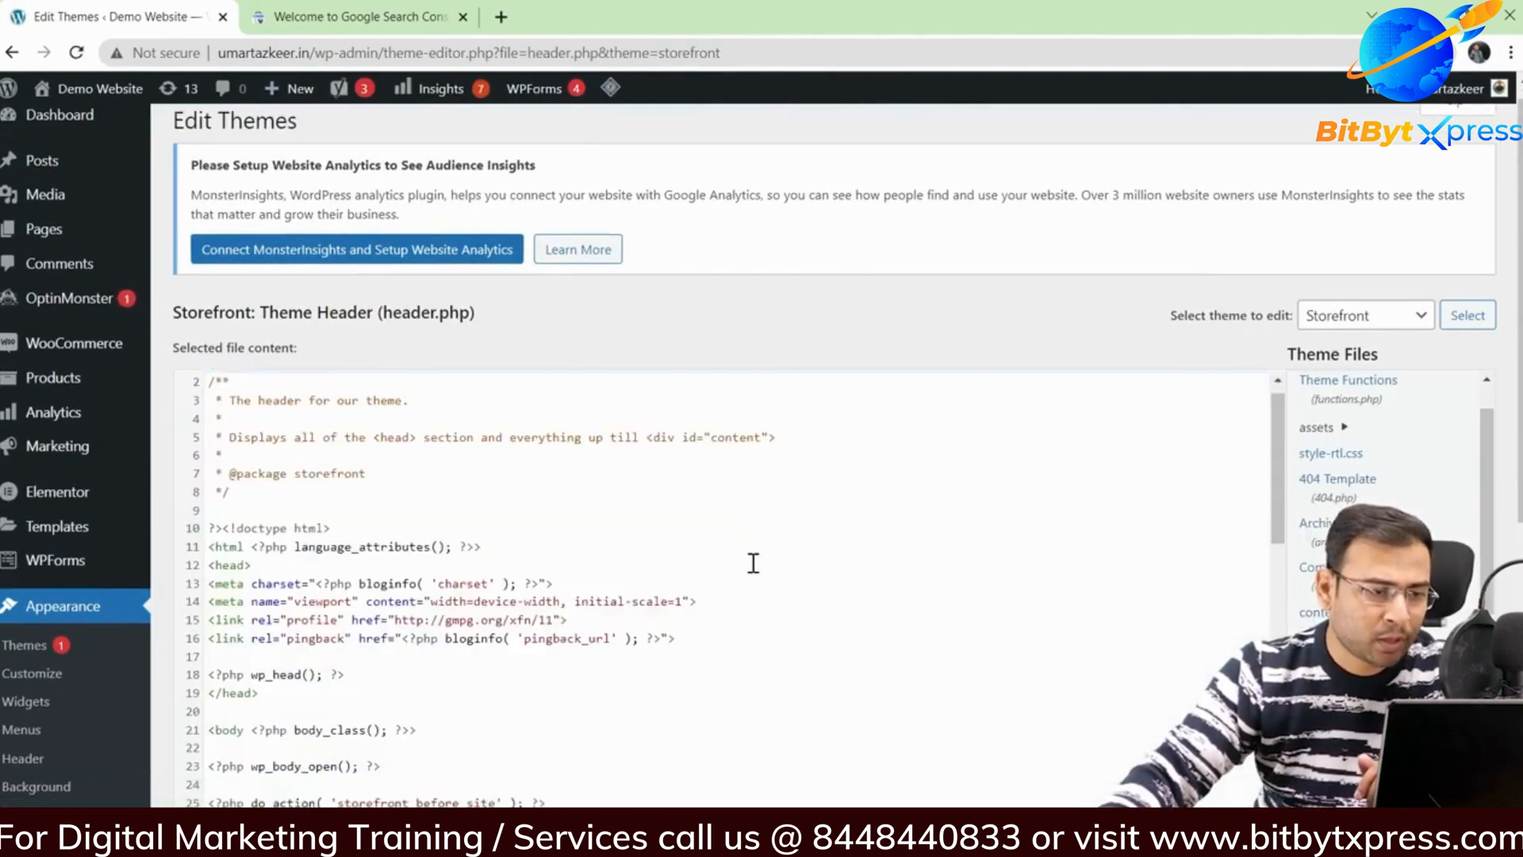
scroll(752, 563, down, 1)
click(267, 484)
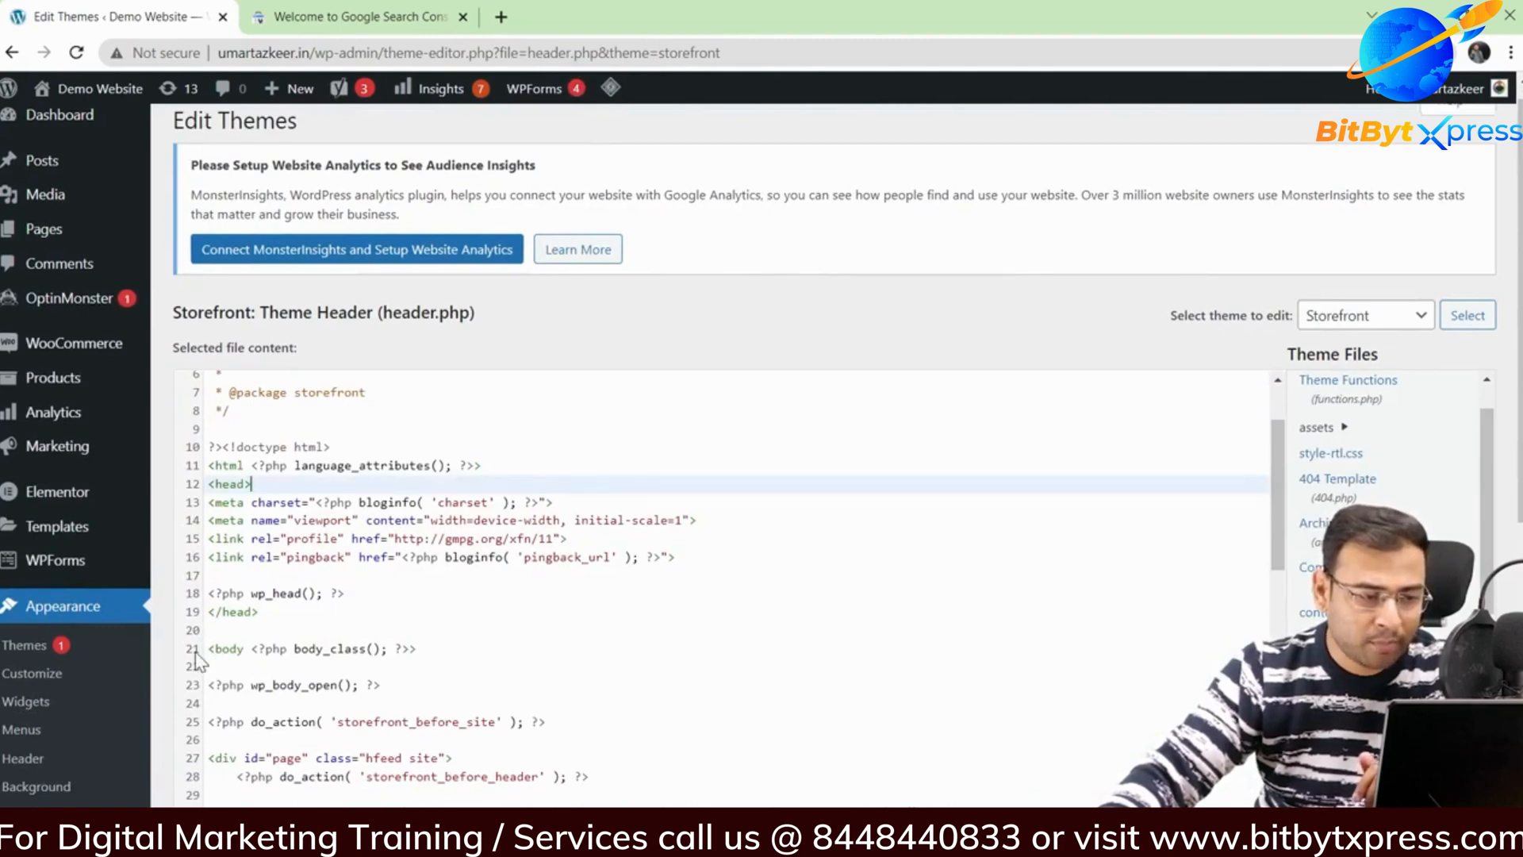
drag(211, 649, 330, 653)
click(465, 655)
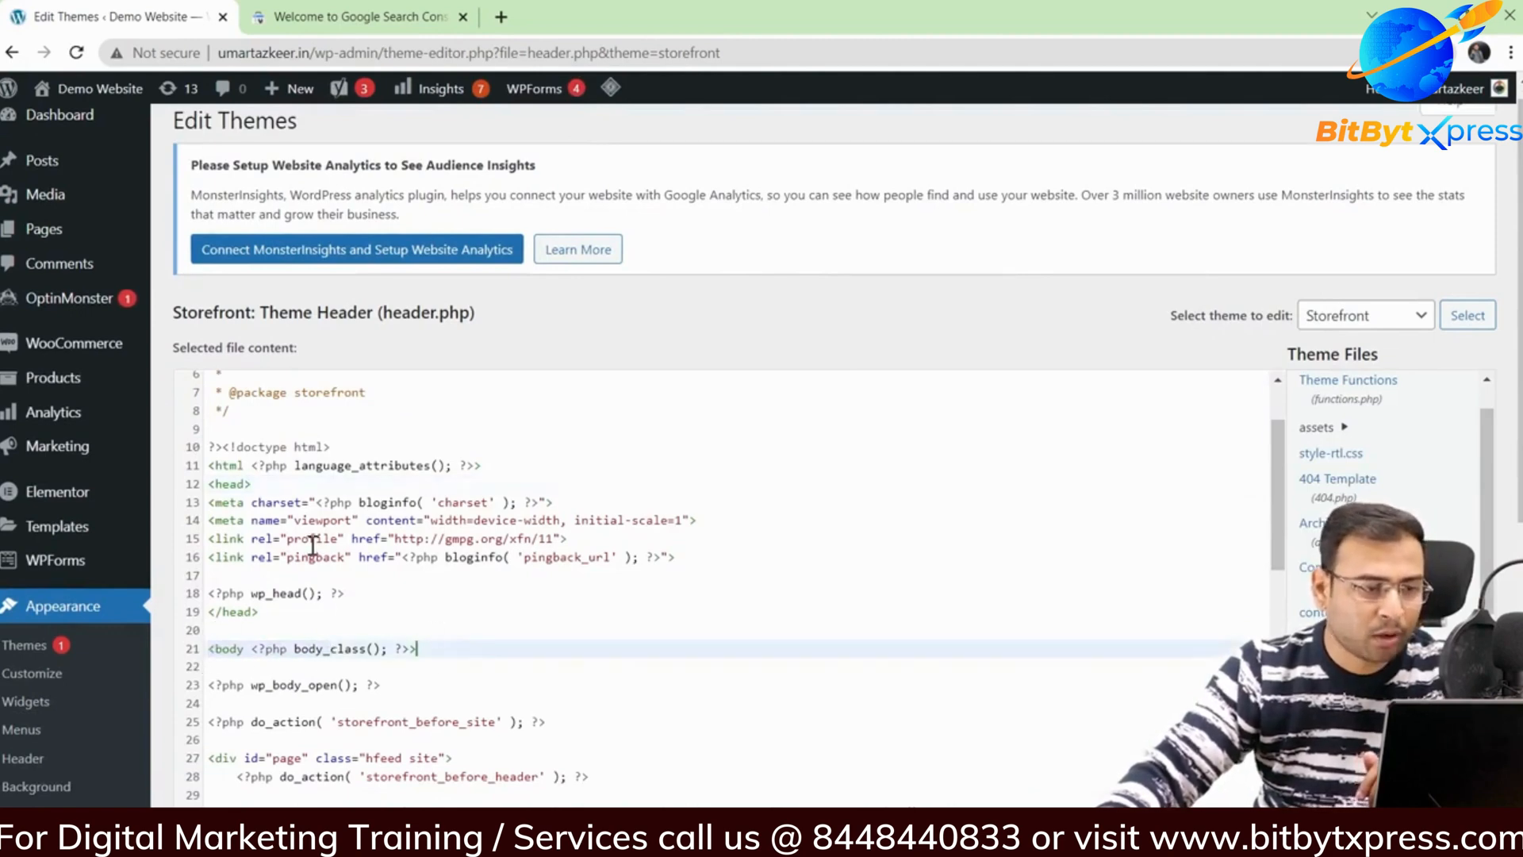
click(379, 591)
key(Return)
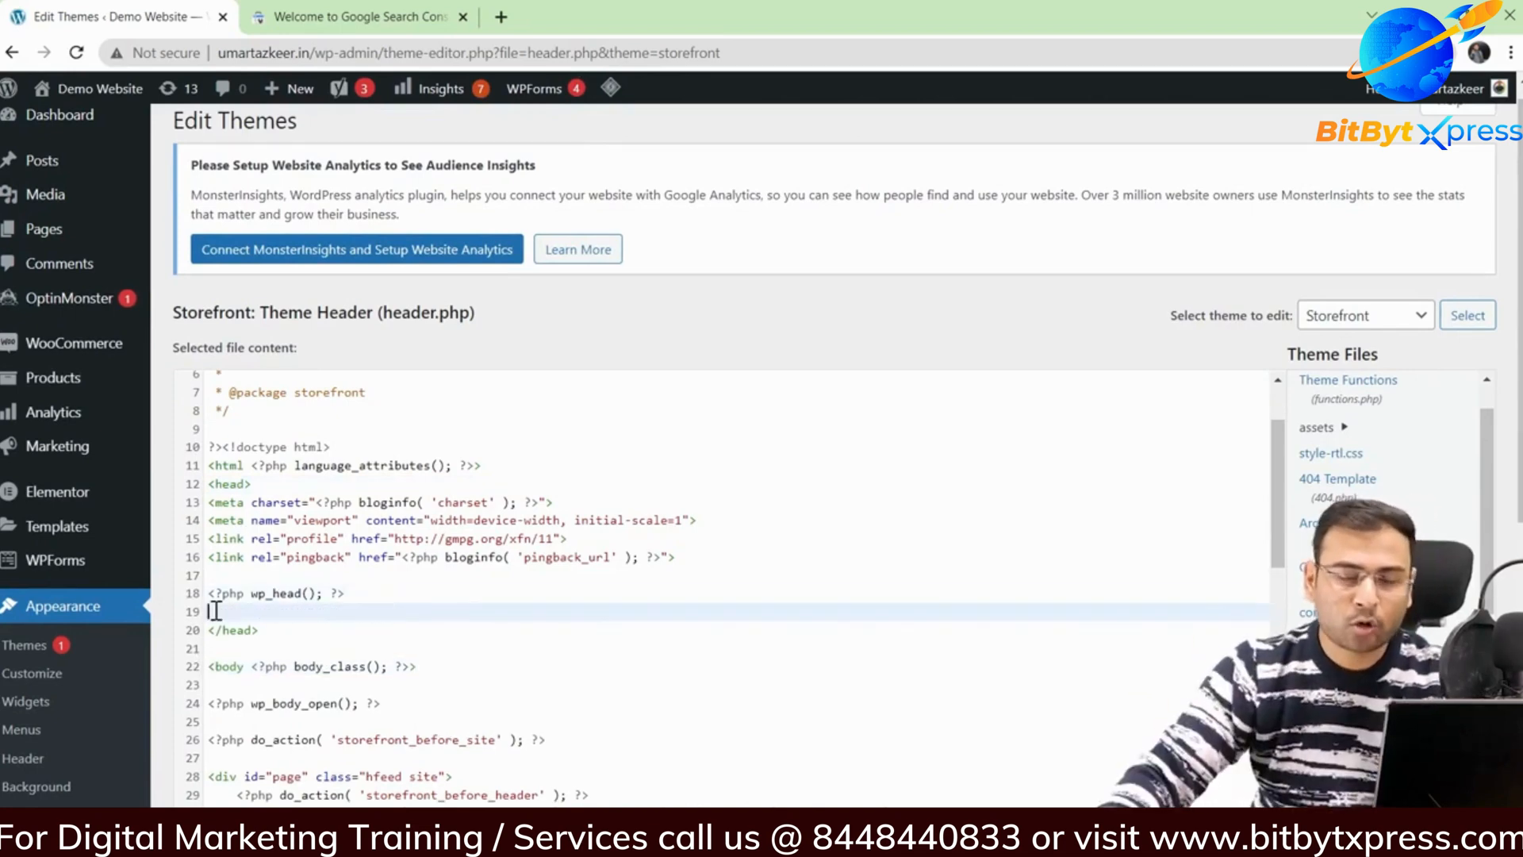
- Copy the verification meta tag from Search Console and paste it on the empty line in header.php
click(361, 10)
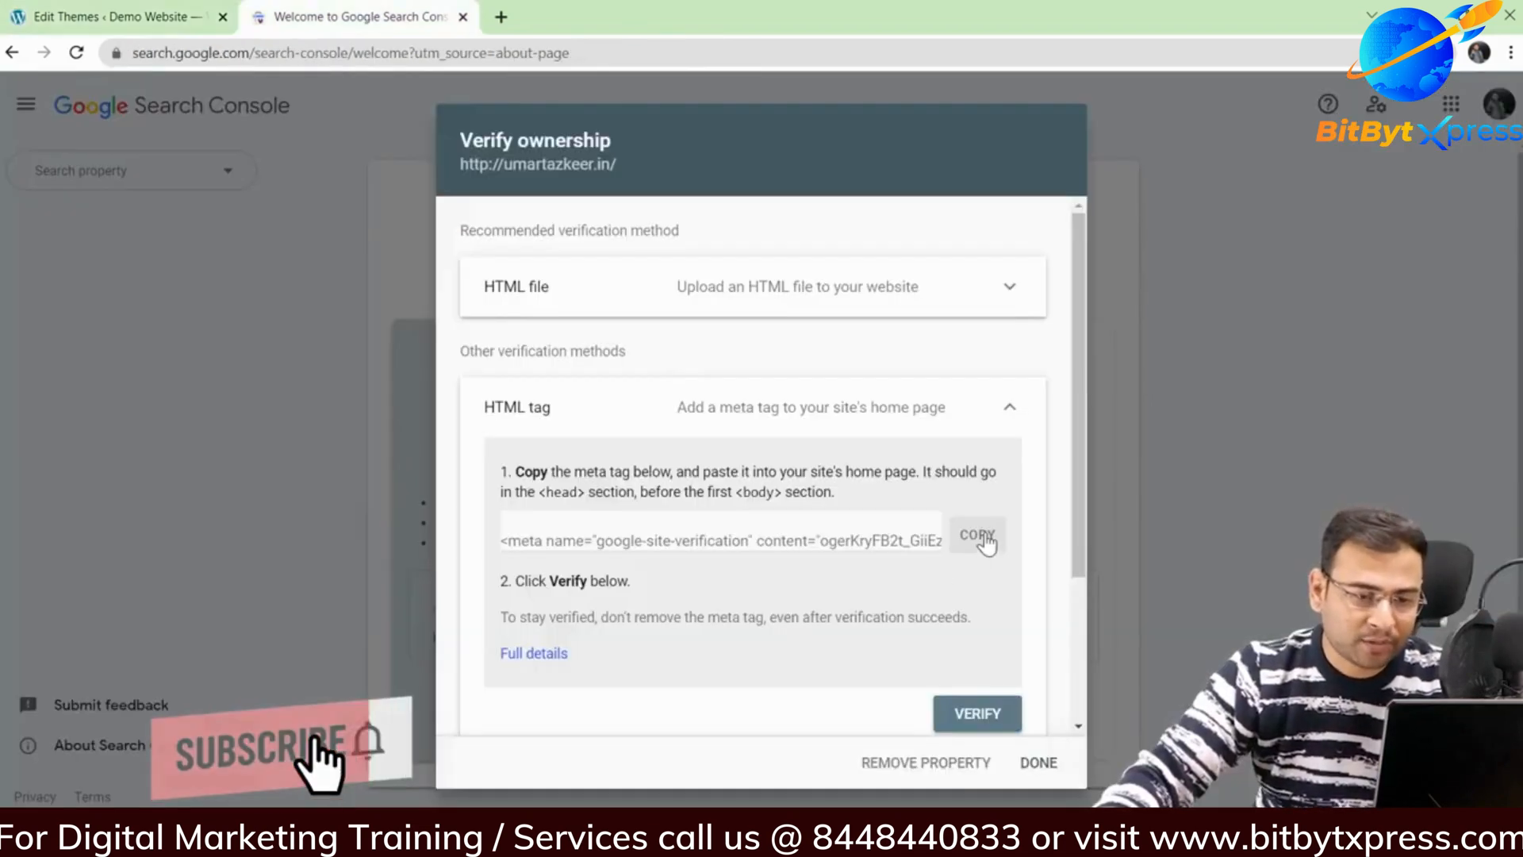
click(977, 535)
key(ctrl+Tab)
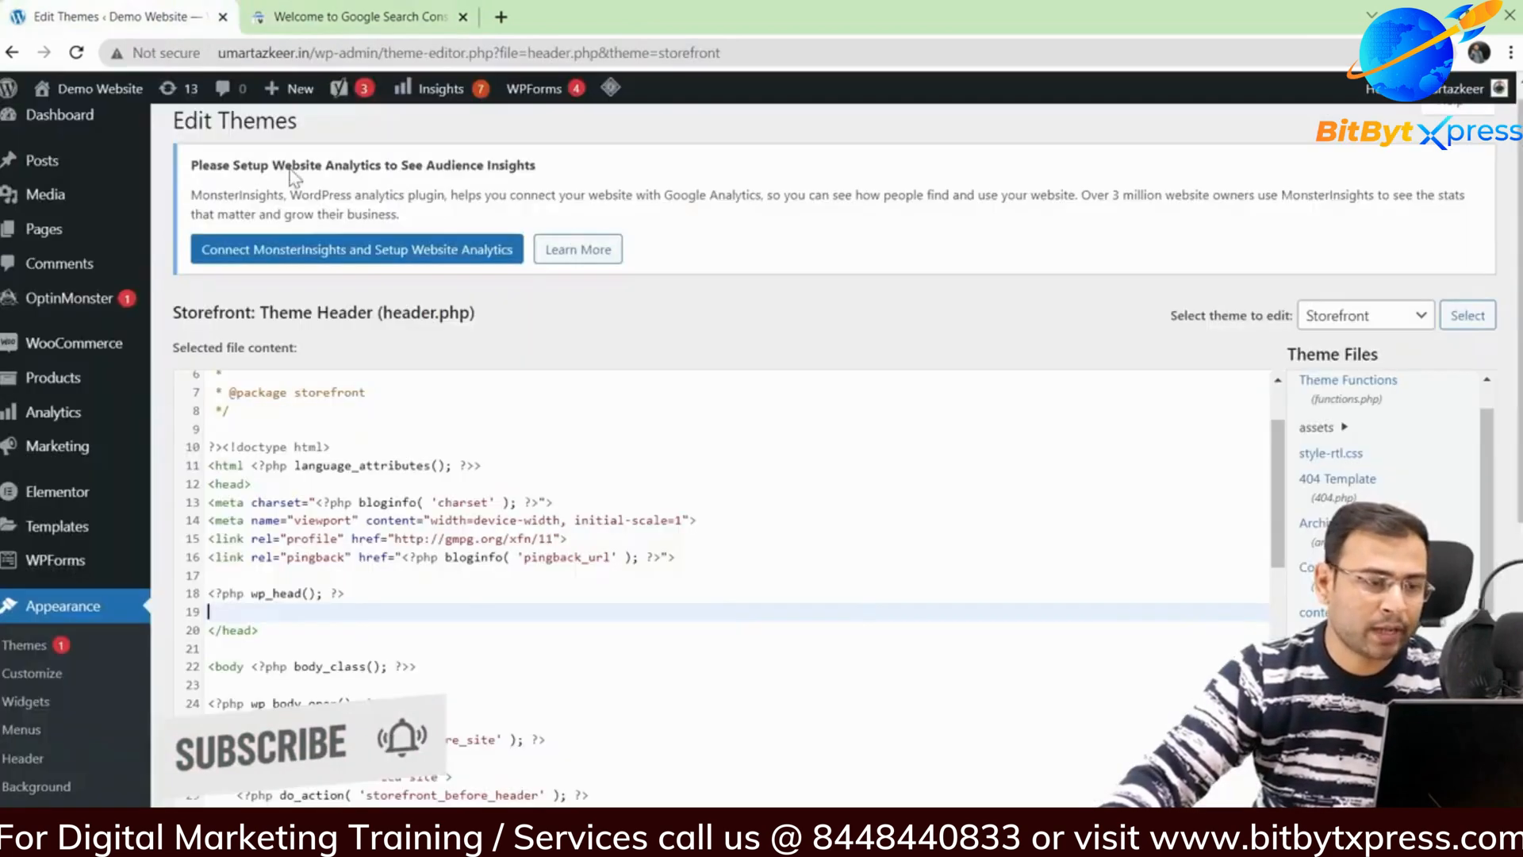
key(ctrl+v)
- Save the edited header.php by updating the file
scroll(871, 601, down, 9)
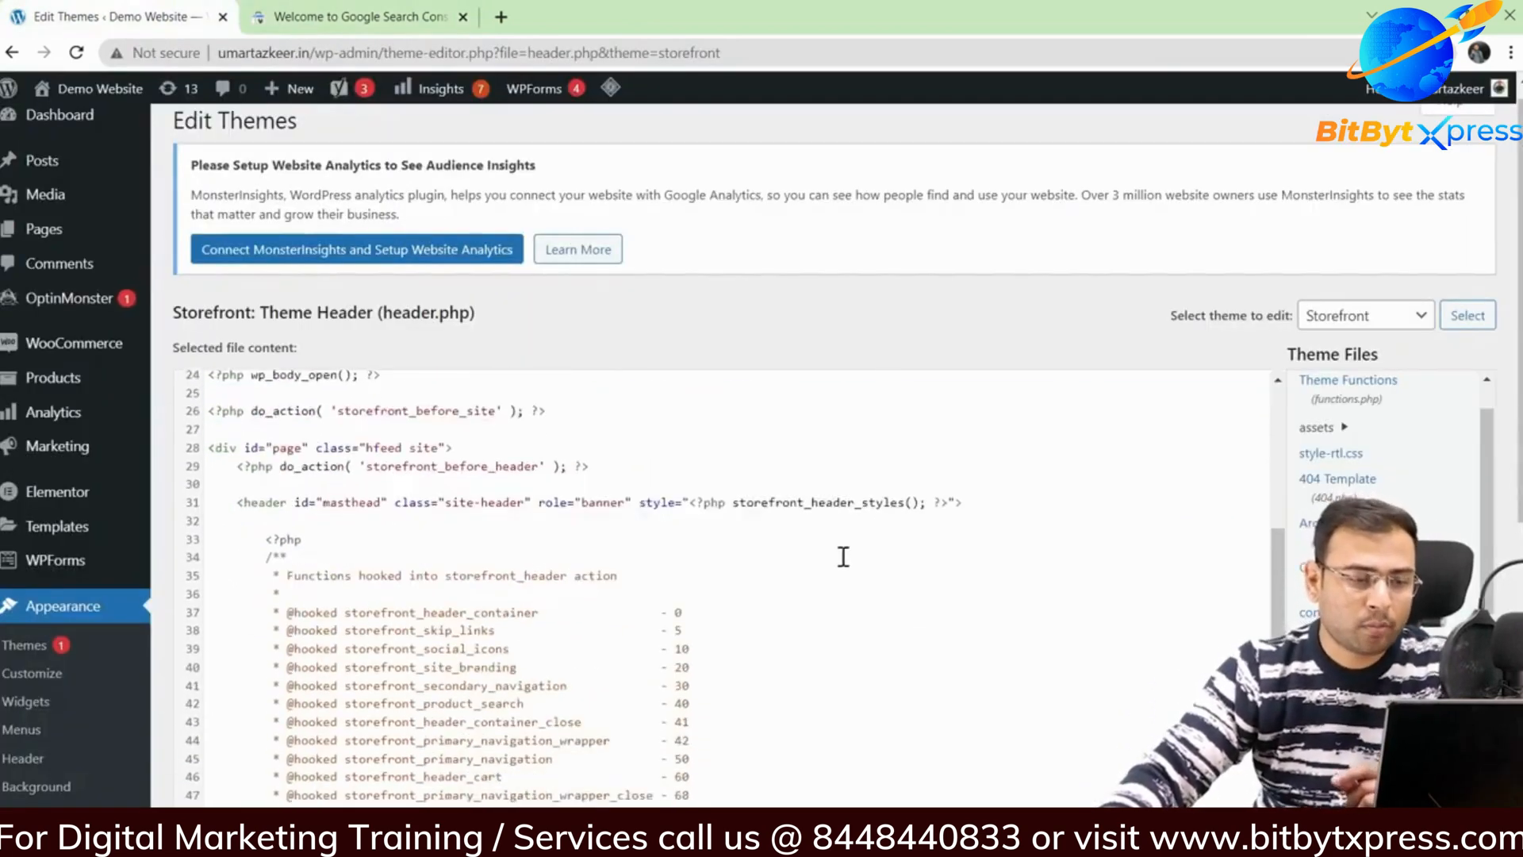
scroll(1349, 445, down, 3)
scroll(371, 388, down, 5)
click(195, 394)
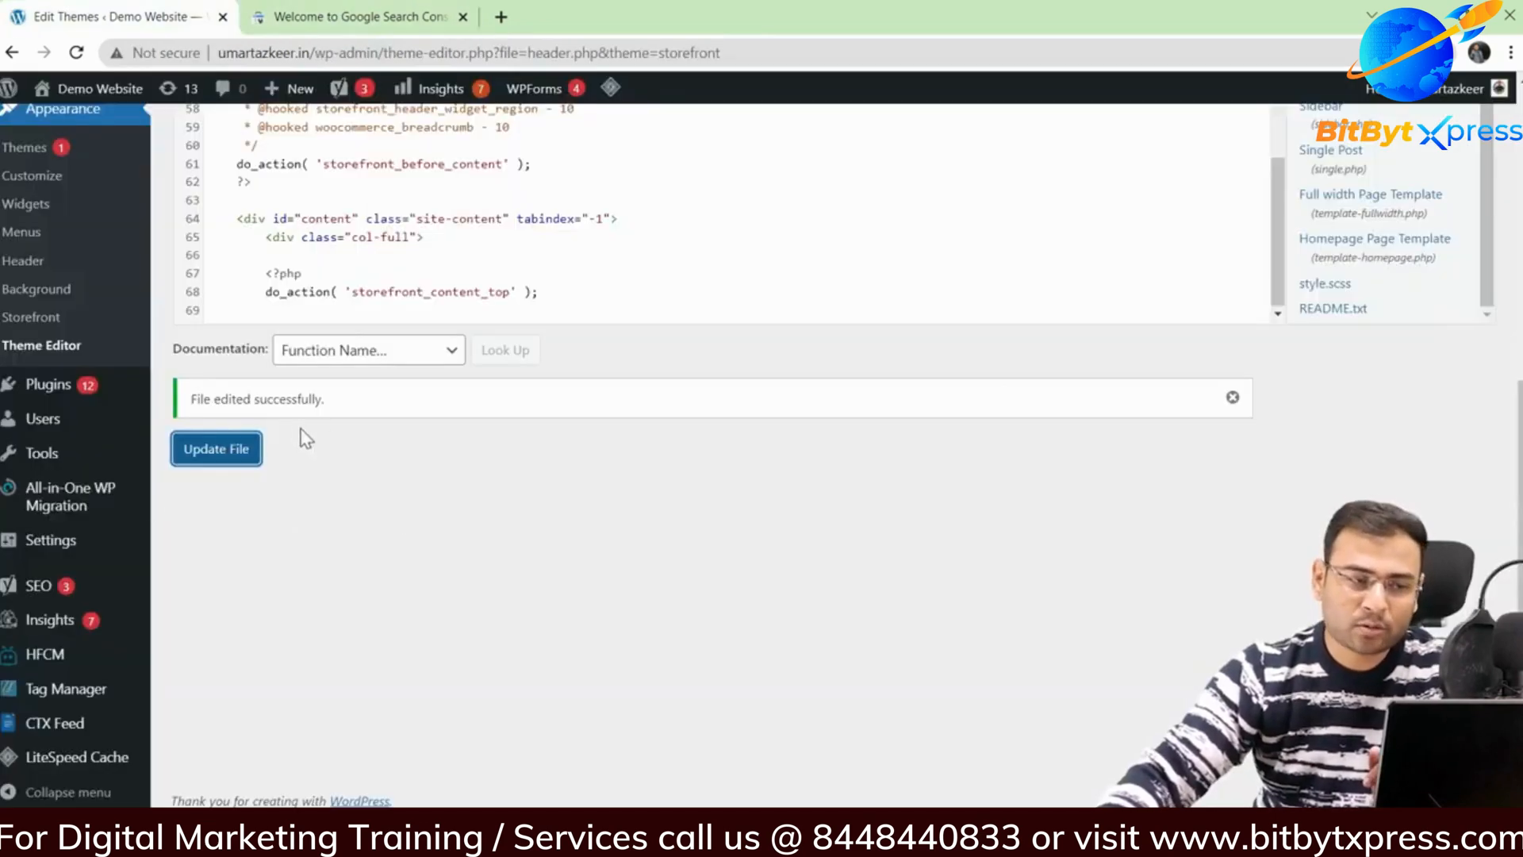
- Verify site ownership in Search Console with the HTML tag method and go to the property
click(336, 19)
scroll(690, 451, down, 5)
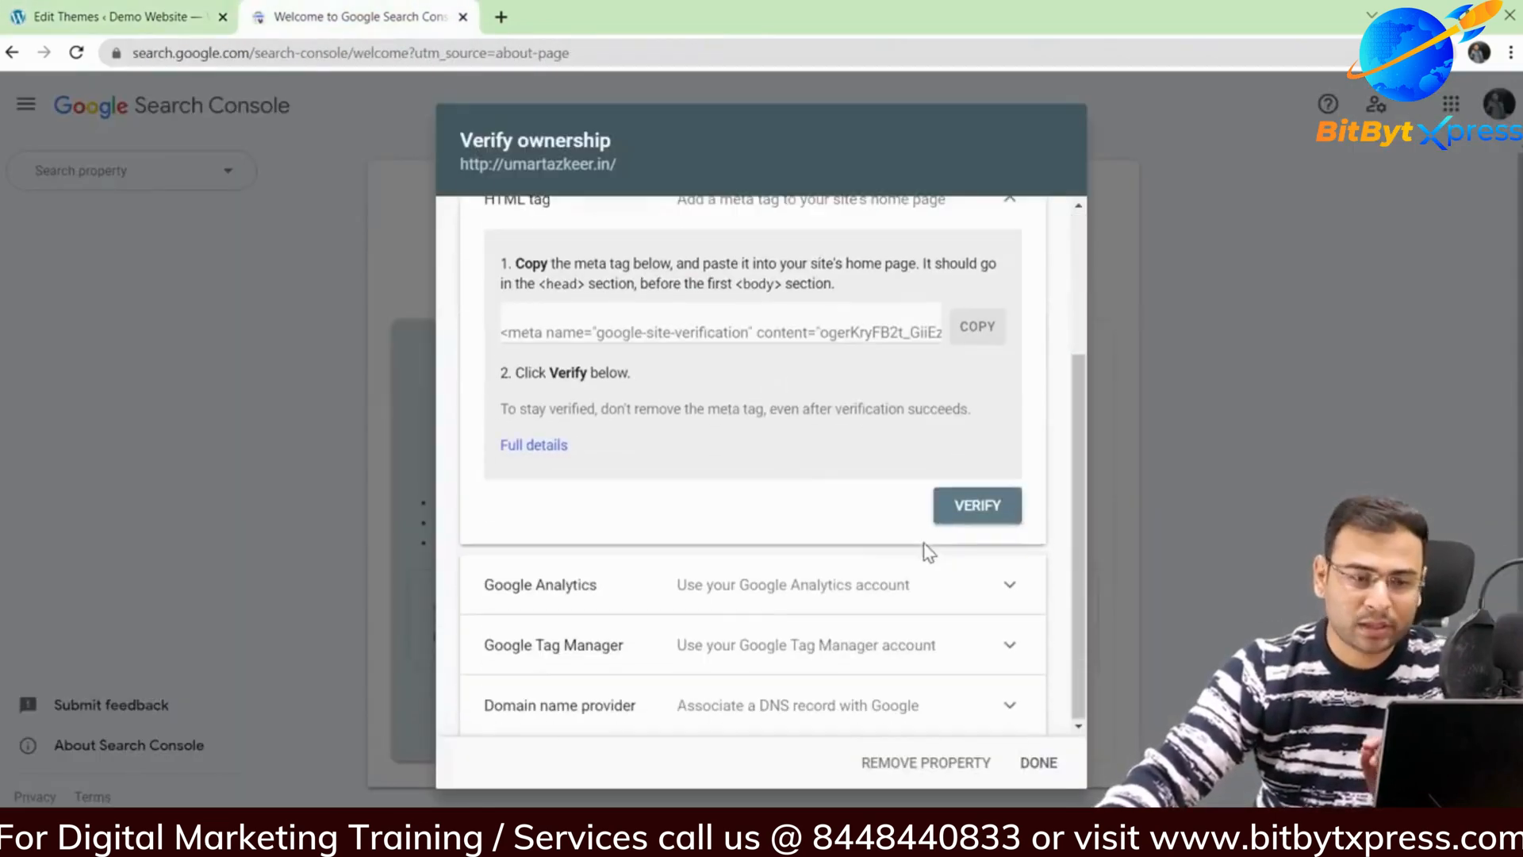
click(978, 504)
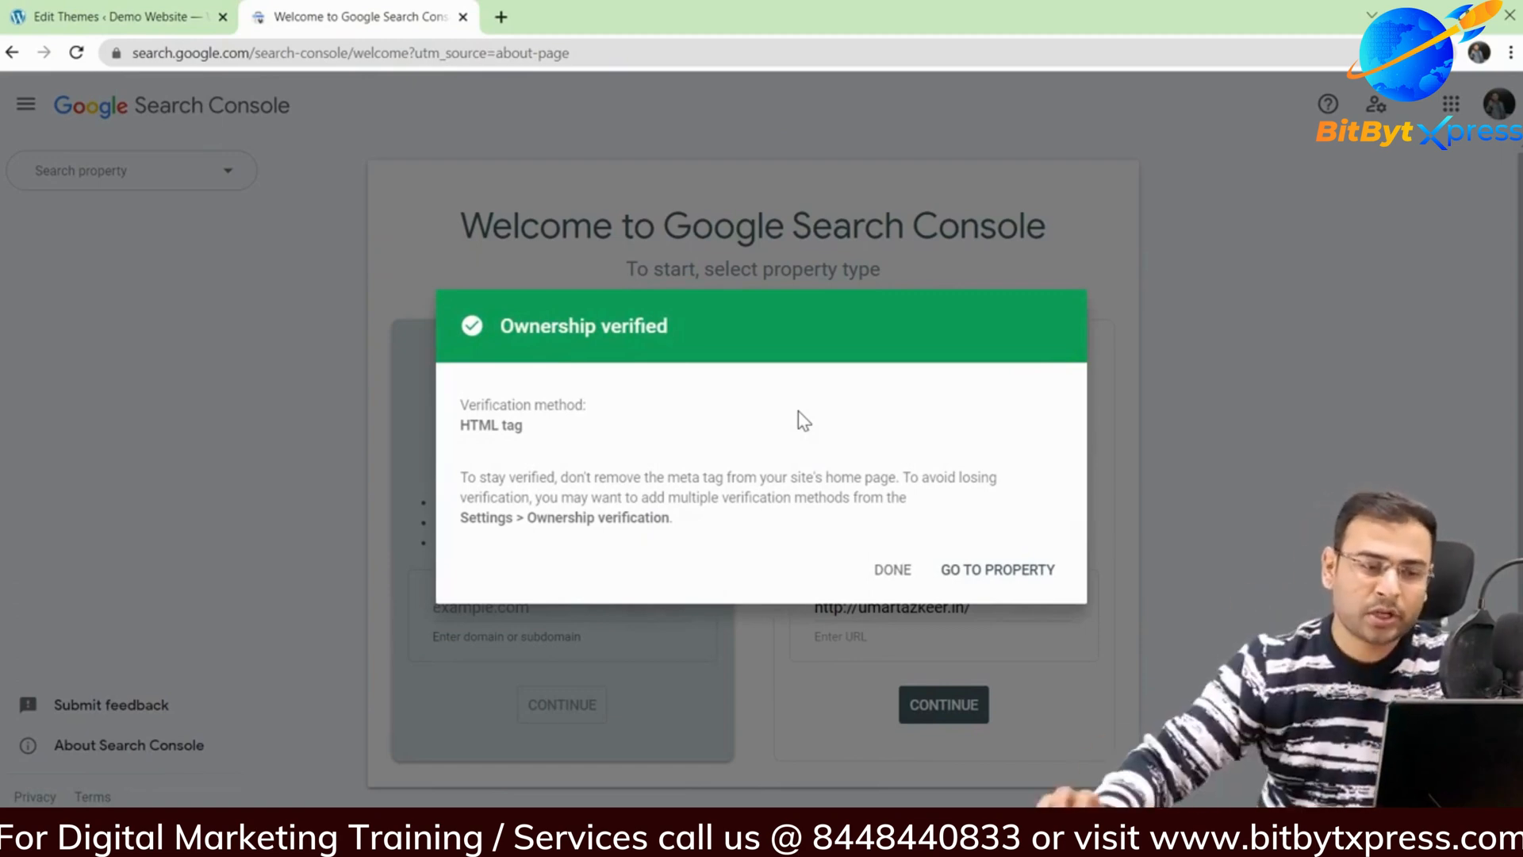
click(1037, 586)
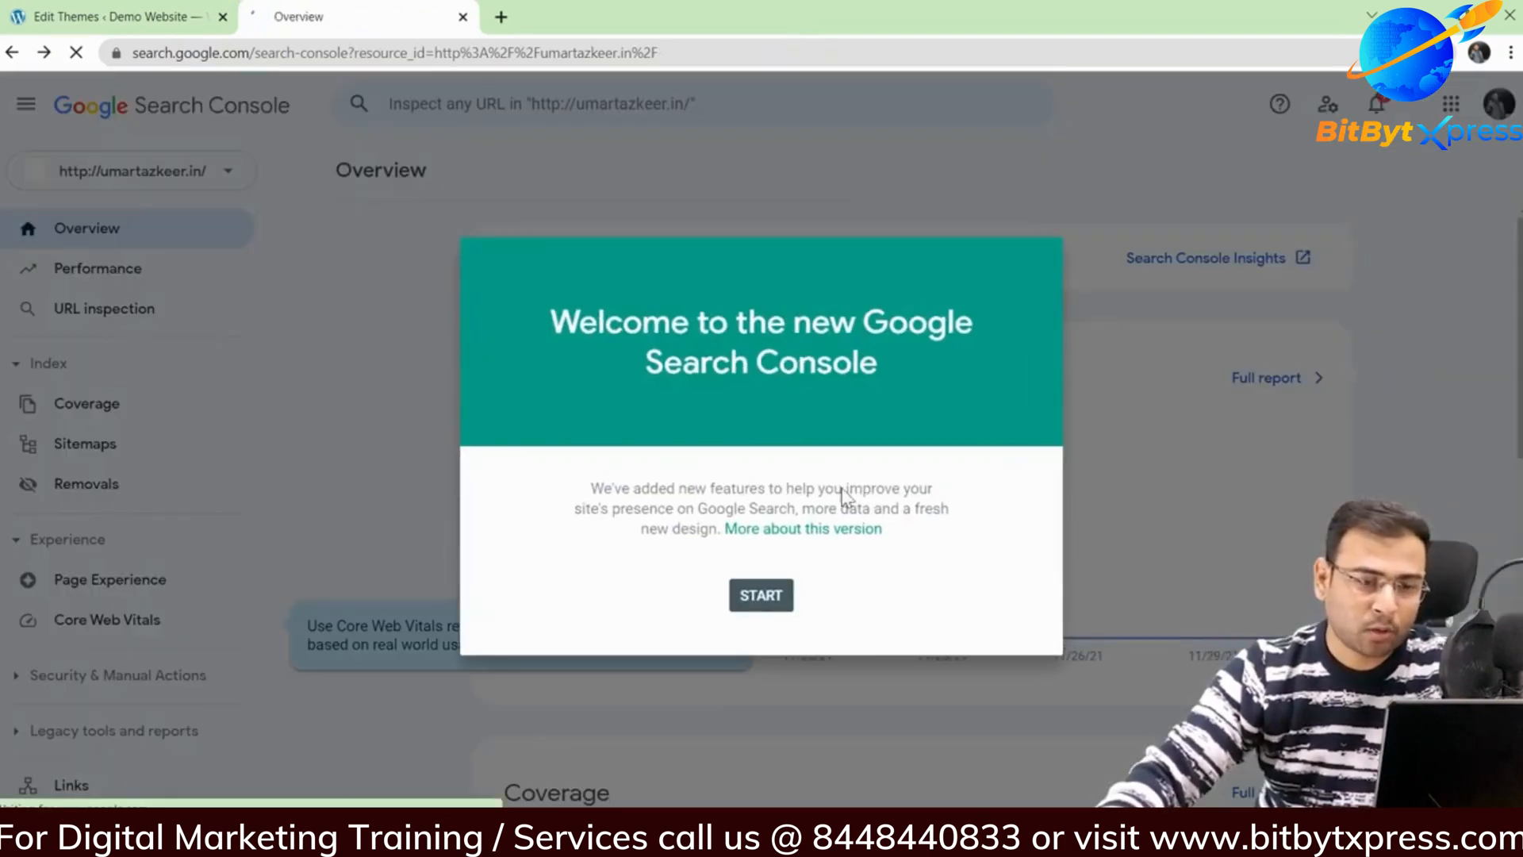
- Dismiss the welcome dialog and the introductory tips on the Overview page, and open the property selector
click(763, 597)
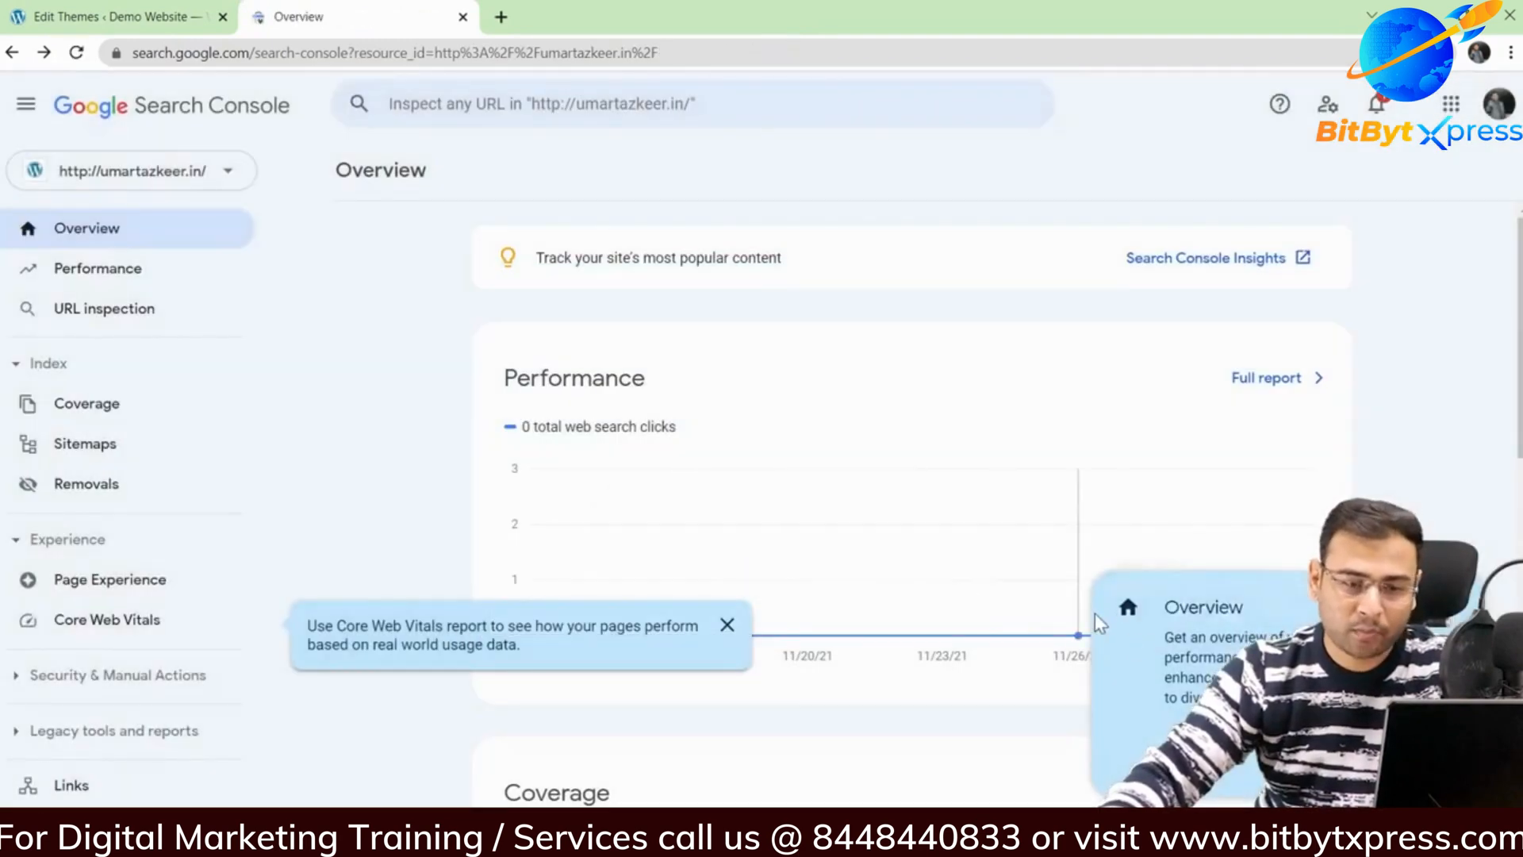
click(727, 625)
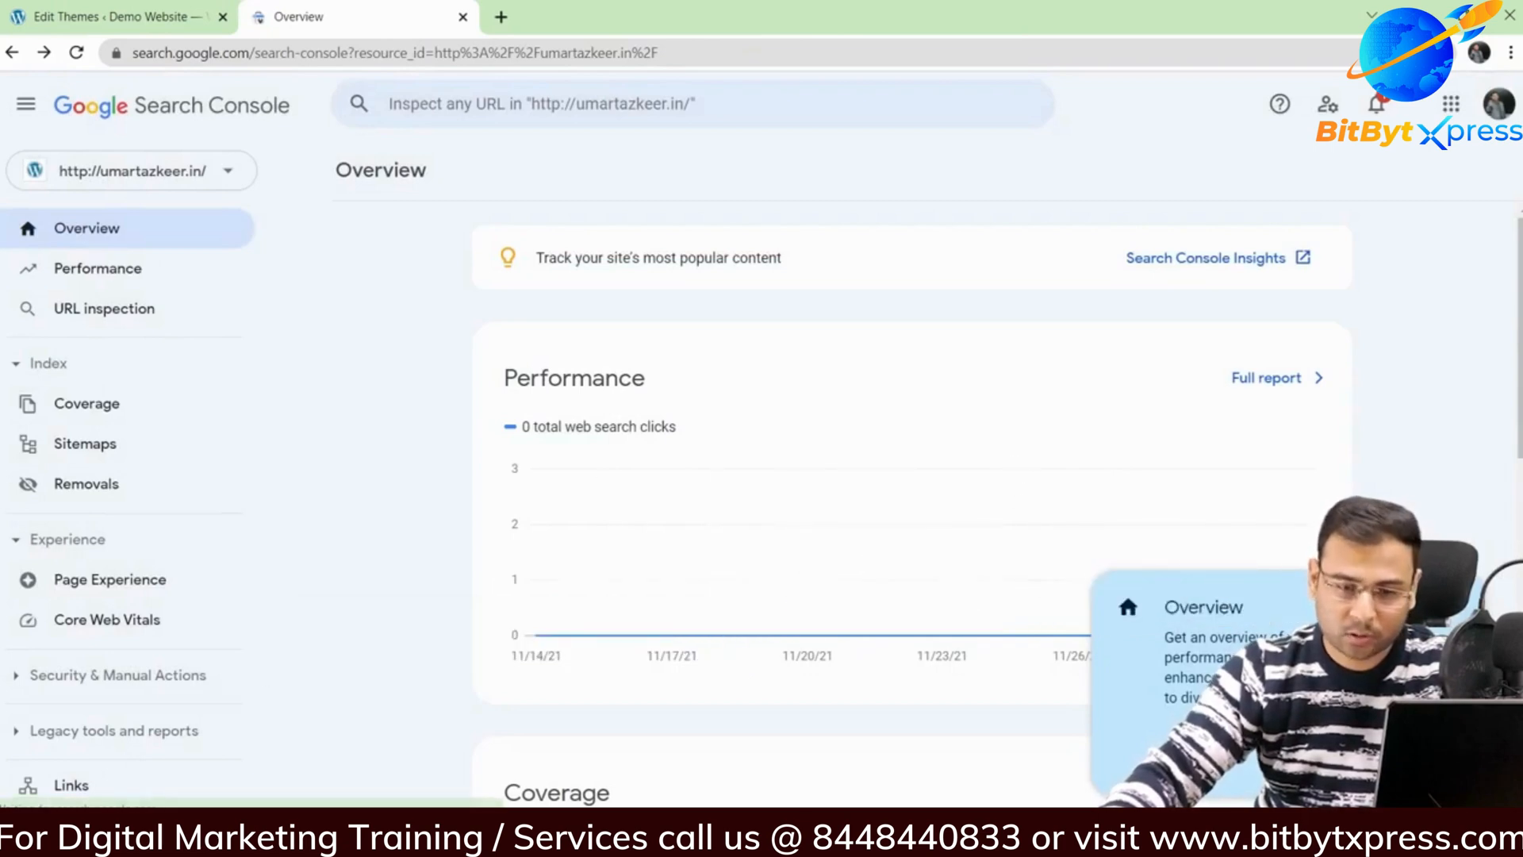
click(1438, 756)
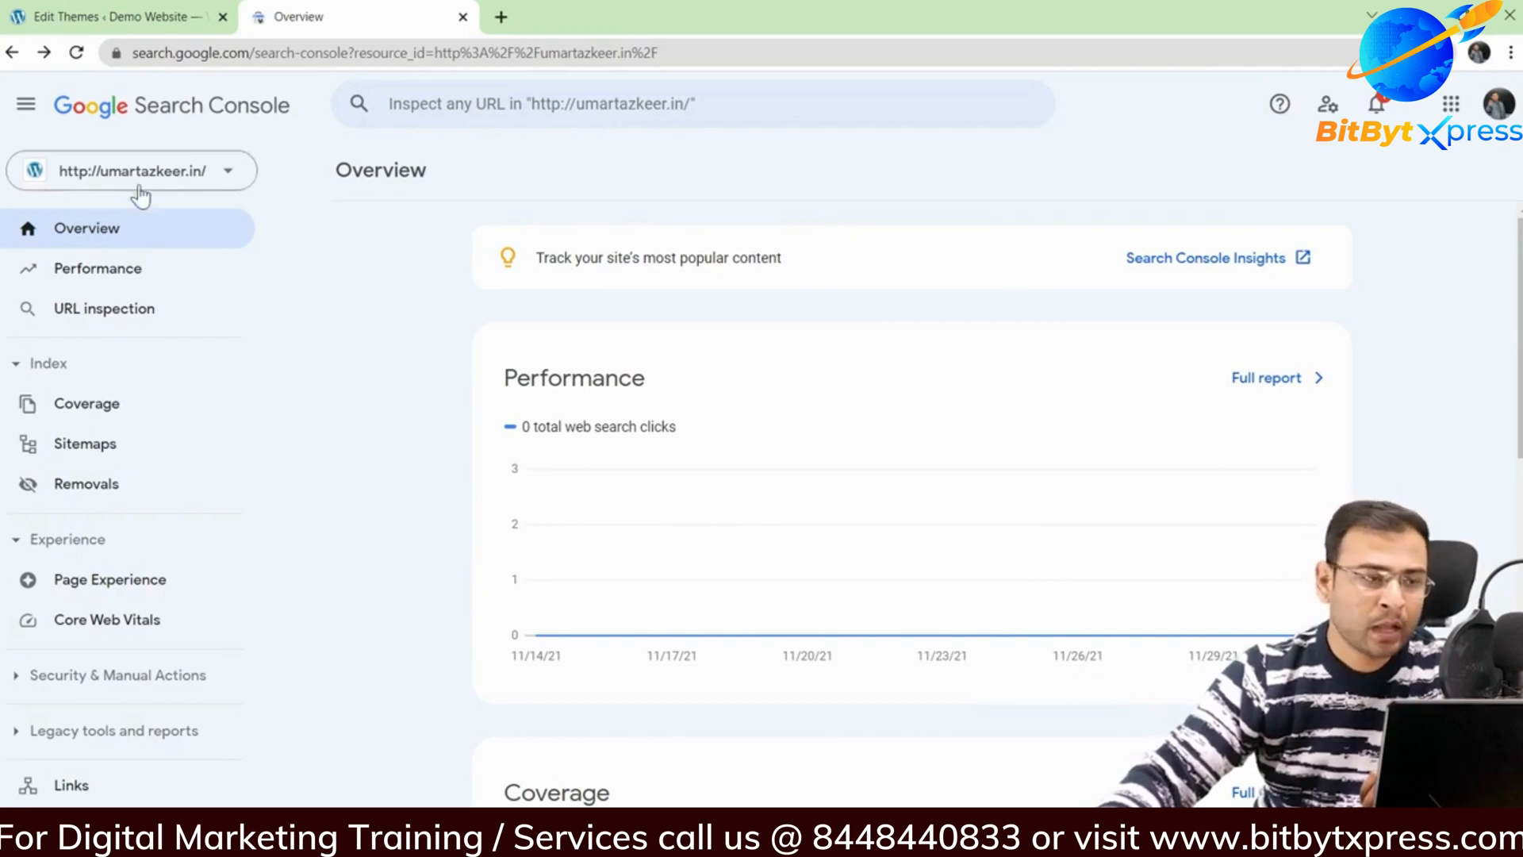
click(189, 180)
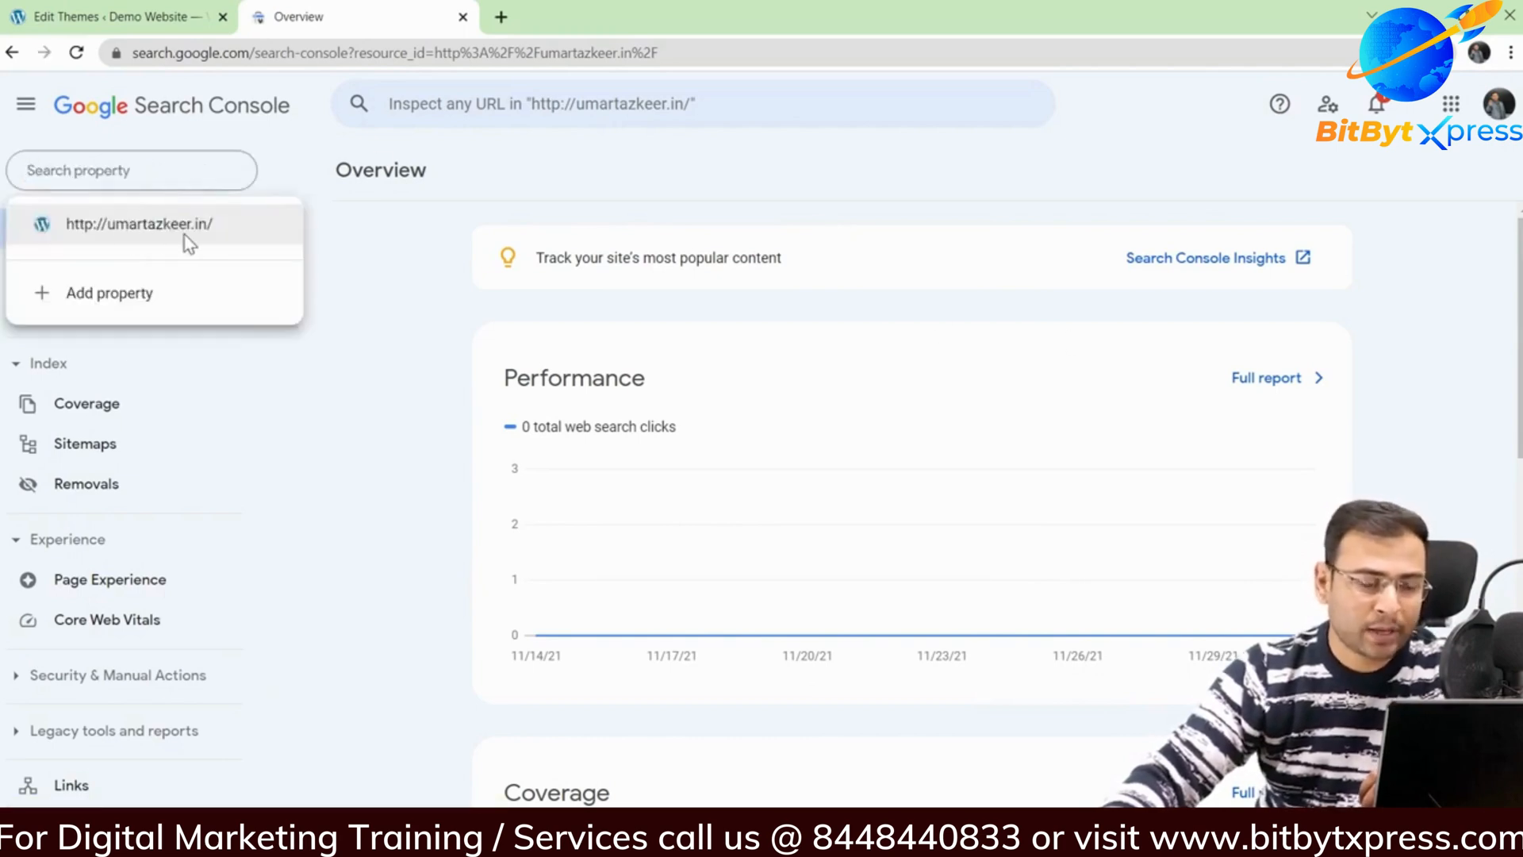